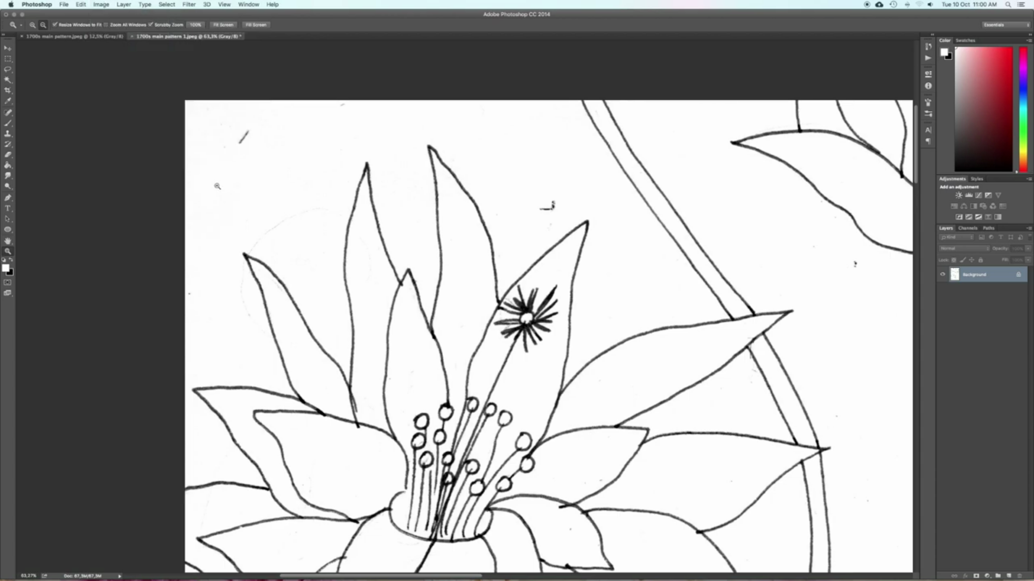
Erase the stray pen marks and specks around the upper-left flower in the 1700s main pattern 1.jpeg drawing
{"action": "left_click_drag", "start_coordinate": [262, 119], "coordinate": [239, 146]}
{"action": "left_click", "coordinate": [4, 261]}
{"action": "left_click", "coordinate": [224, 145]}
{"action": "left_click", "coordinate": [548, 209]}
{"action": "left_click", "coordinate": [855, 264]}
{"action": "scroll", "coordinate": [675, 150], "scroll_direction": "down", "scroll_amount": 5}
{"action": "right_click", "coordinate": [364, 164]}
{"action": "double_click", "coordinate": [412, 273]}
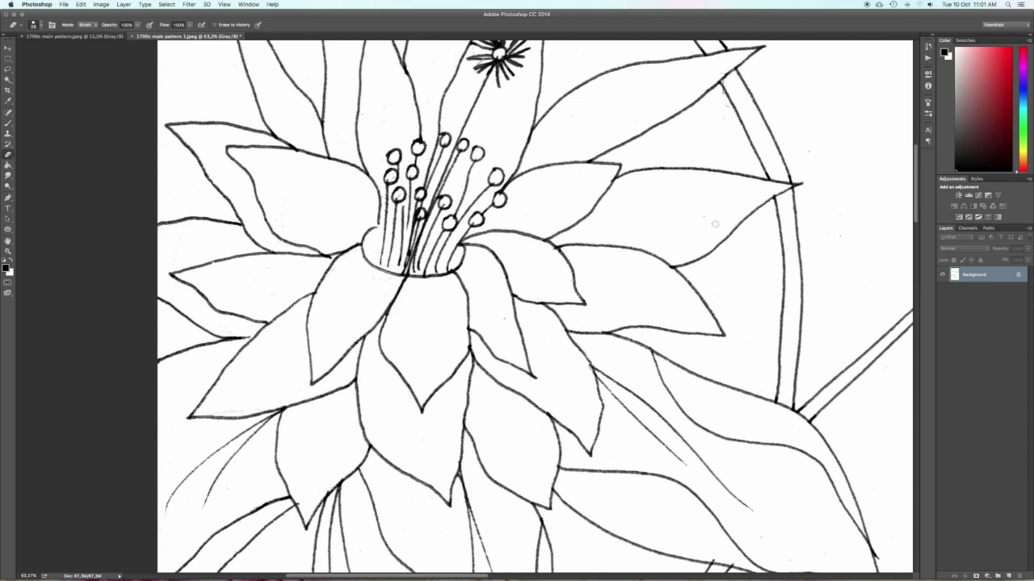
Check the flower's lower petals, the stems and the hanging blossoms down to the drawing's lower edge for stray marks
{"action": "scroll", "coordinate": [591, 358], "scroll_direction": "right", "scroll_amount": 5}
{"action": "scroll", "coordinate": [591, 358], "scroll_direction": "down", "scroll_amount": 5}
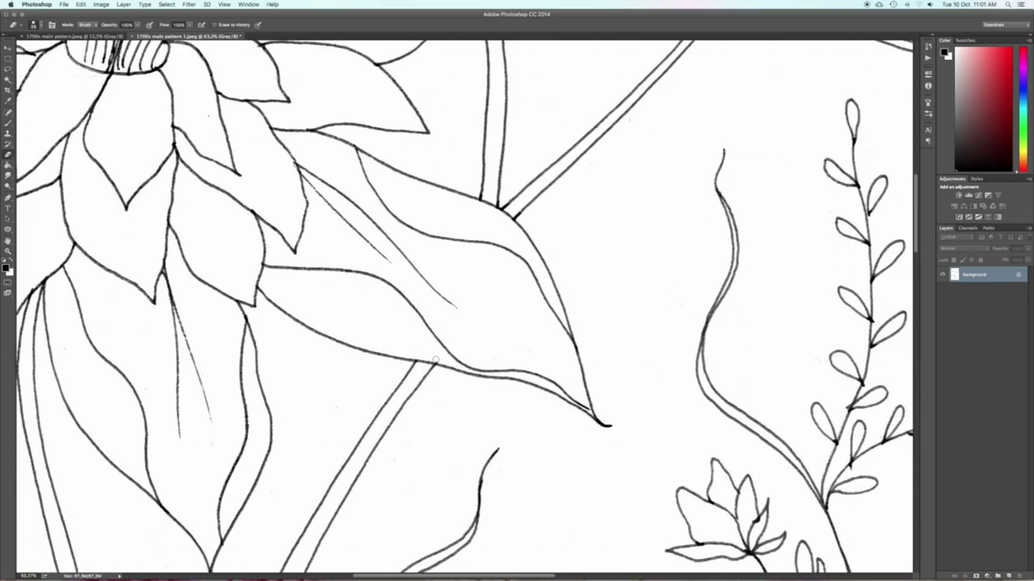
{"action": "scroll", "coordinate": [440, 359], "scroll_direction": "down", "scroll_amount": 10}
{"action": "scroll", "coordinate": [440, 359], "scroll_direction": "left", "scroll_amount": 4}
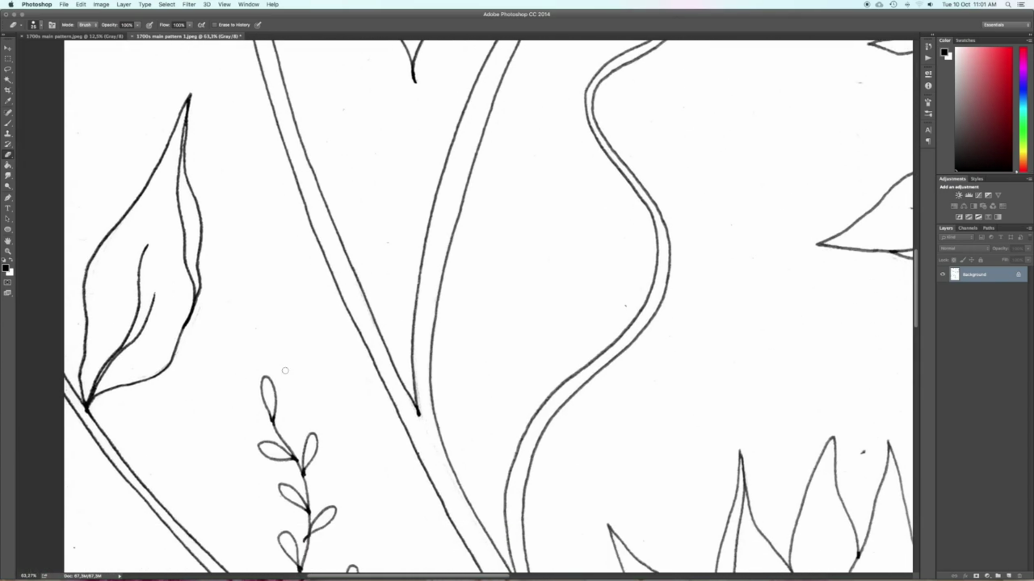
{"action": "scroll", "coordinate": [537, 357], "scroll_direction": "down", "scroll_amount": 10}
{"action": "scroll", "coordinate": [537, 357], "scroll_direction": "right", "scroll_amount": 3}
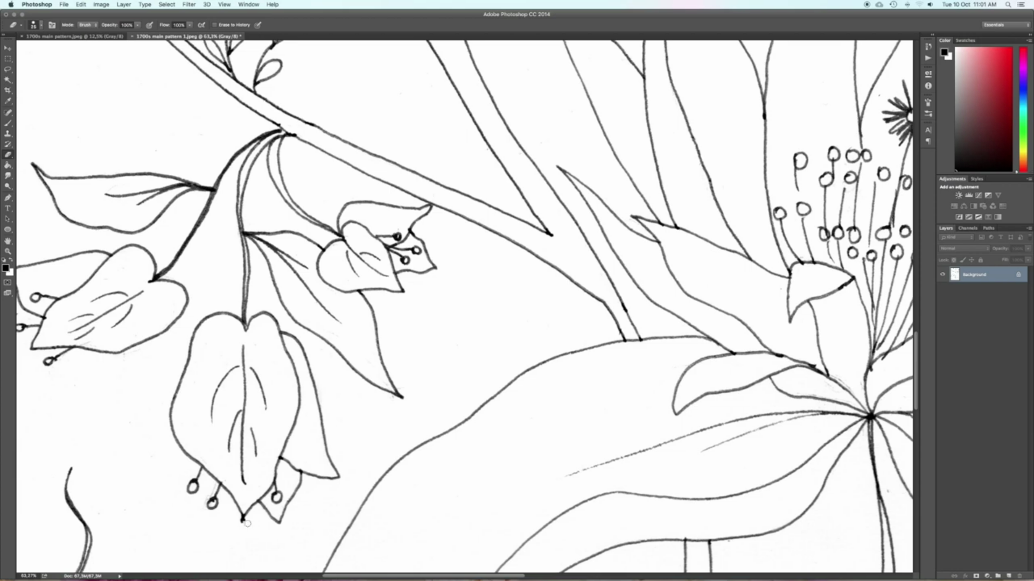
{"action": "scroll", "coordinate": [253, 524], "scroll_direction": "down", "scroll_amount": 3}
{"action": "scroll", "coordinate": [253, 524], "scroll_direction": "left", "scroll_amount": 5}
{"action": "scroll", "coordinate": [227, 348], "scroll_direction": "down", "scroll_amount": 10}
{"action": "scroll", "coordinate": [226, 348], "scroll_direction": "right", "scroll_amount": 2}
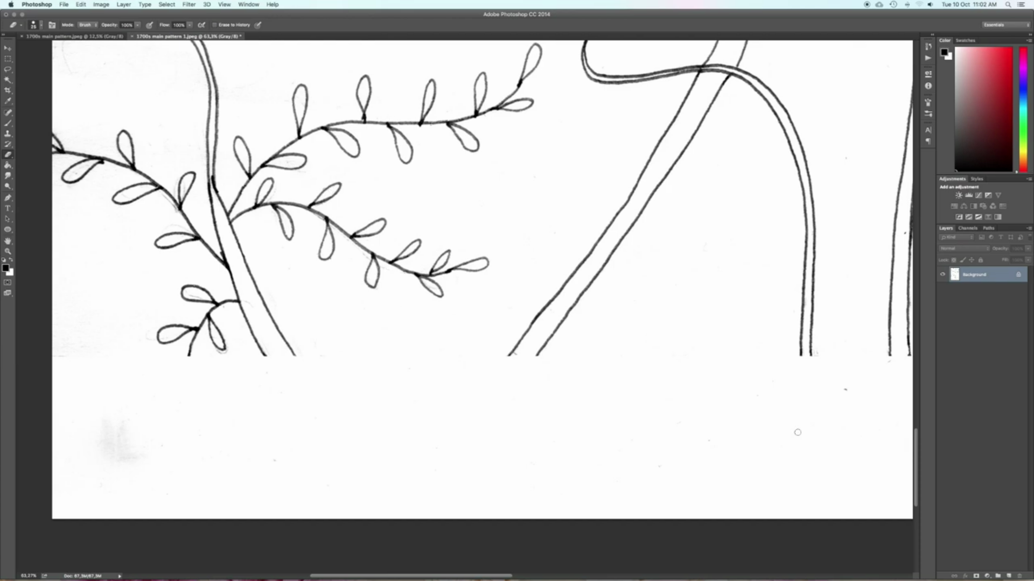
Go over the lower stems, leafy sprigs and large stamen flower, erasing stray specks found between the lines
{"action": "scroll", "coordinate": [797, 433], "scroll_direction": "right", "scroll_amount": 8}
{"action": "scroll", "coordinate": [797, 432], "scroll_direction": "up", "scroll_amount": 3}
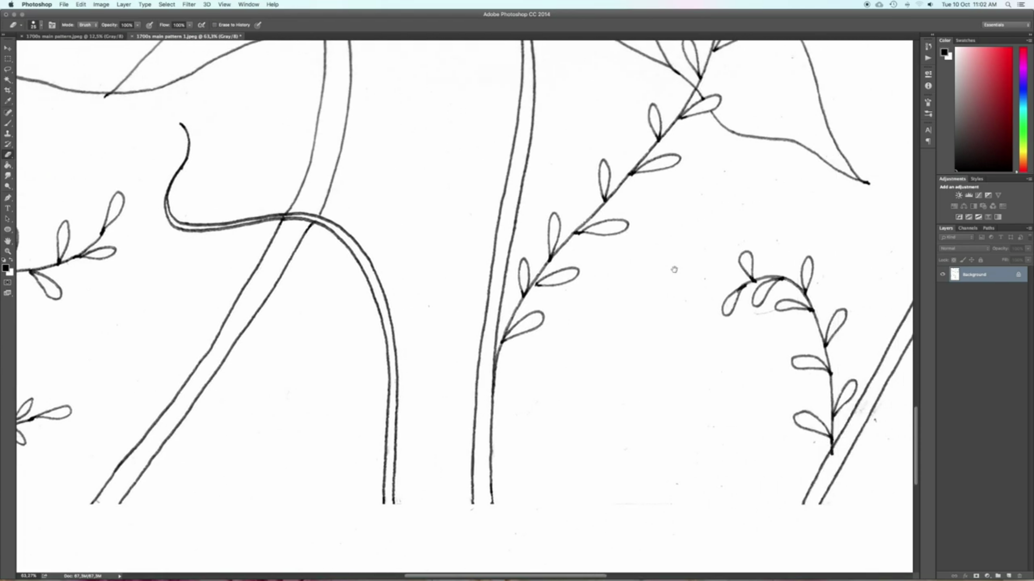
{"action": "scroll", "coordinate": [674, 269], "scroll_direction": "right", "scroll_amount": 8}
{"action": "scroll", "coordinate": [674, 269], "scroll_direction": "down", "scroll_amount": 1}
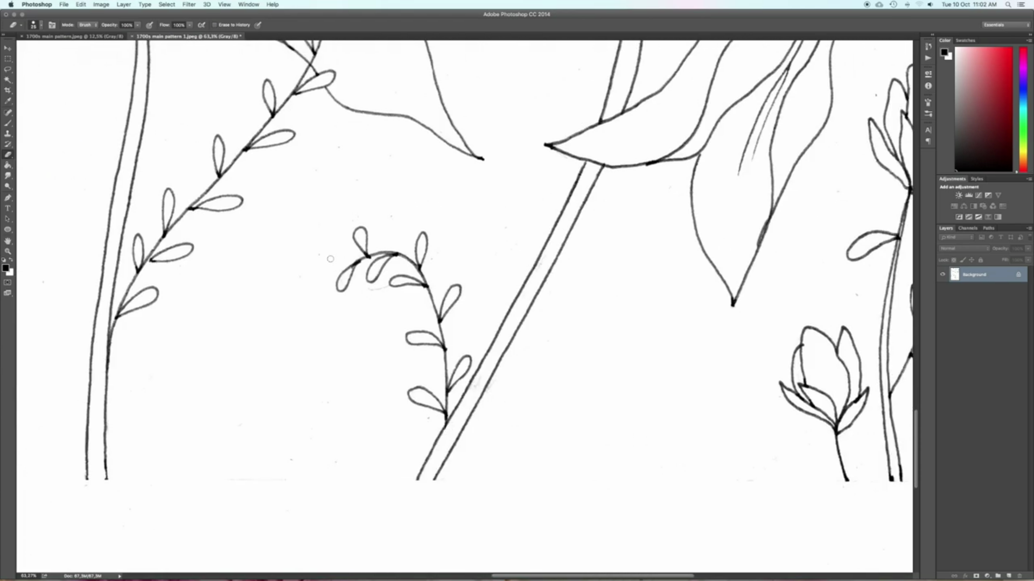
{"action": "scroll", "coordinate": [390, 146], "scroll_direction": "up", "scroll_amount": 5}
{"action": "scroll", "coordinate": [390, 146], "scroll_direction": "right", "scroll_amount": 2}
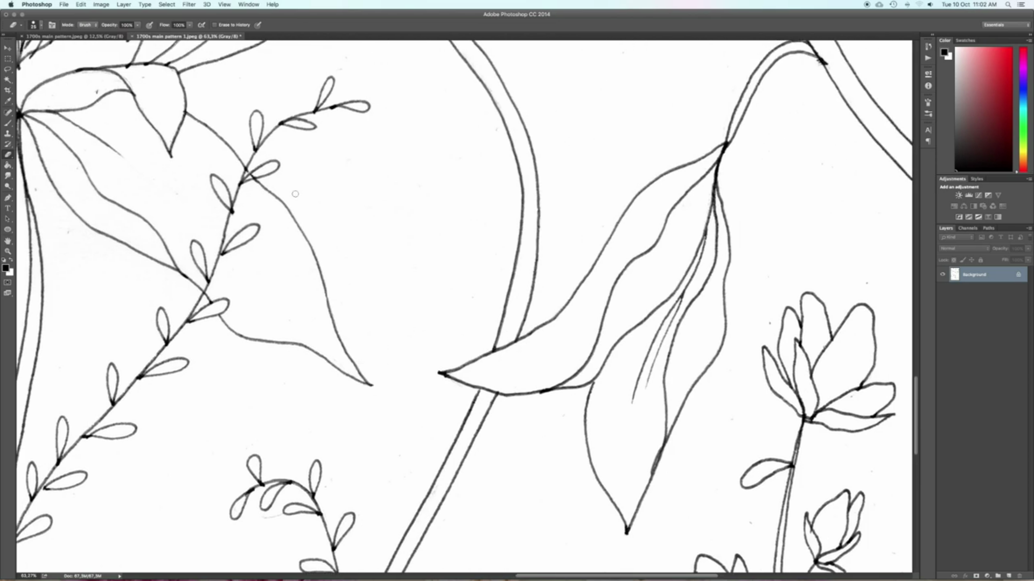
{"action": "scroll", "coordinate": [295, 194], "scroll_direction": "left", "scroll_amount": 8}
{"action": "scroll", "coordinate": [295, 194], "scroll_direction": "up", "scroll_amount": 4}
{"action": "scroll", "coordinate": [665, 95], "scroll_direction": "up", "scroll_amount": 3}
{"action": "scroll", "coordinate": [513, 307], "scroll_direction": "right", "scroll_amount": 3}
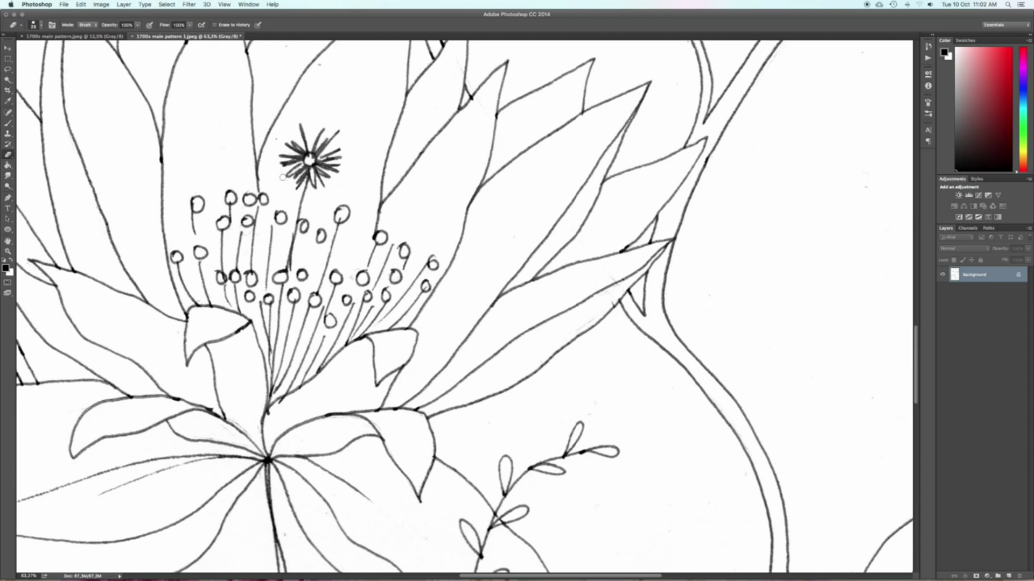
{"action": "scroll", "coordinate": [210, 397], "scroll_direction": "left", "scroll_amount": 4}
{"action": "scroll", "coordinate": [210, 397], "scroll_direction": "down", "scroll_amount": 1}
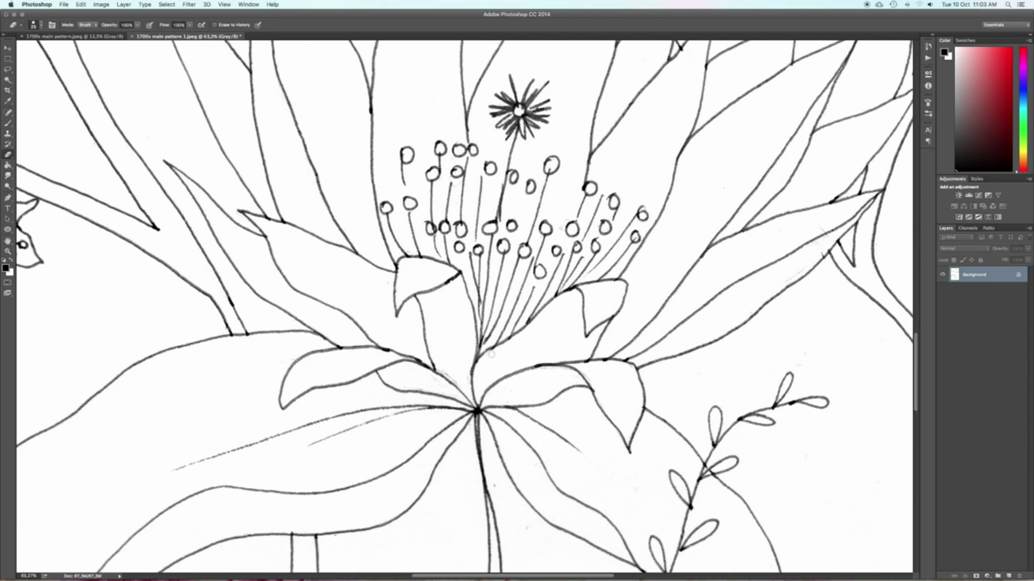
{"action": "scroll", "coordinate": [377, 226], "scroll_direction": "up", "scroll_amount": 7}
{"action": "scroll", "coordinate": [523, 252], "scroll_direction": "left", "scroll_amount": 3}
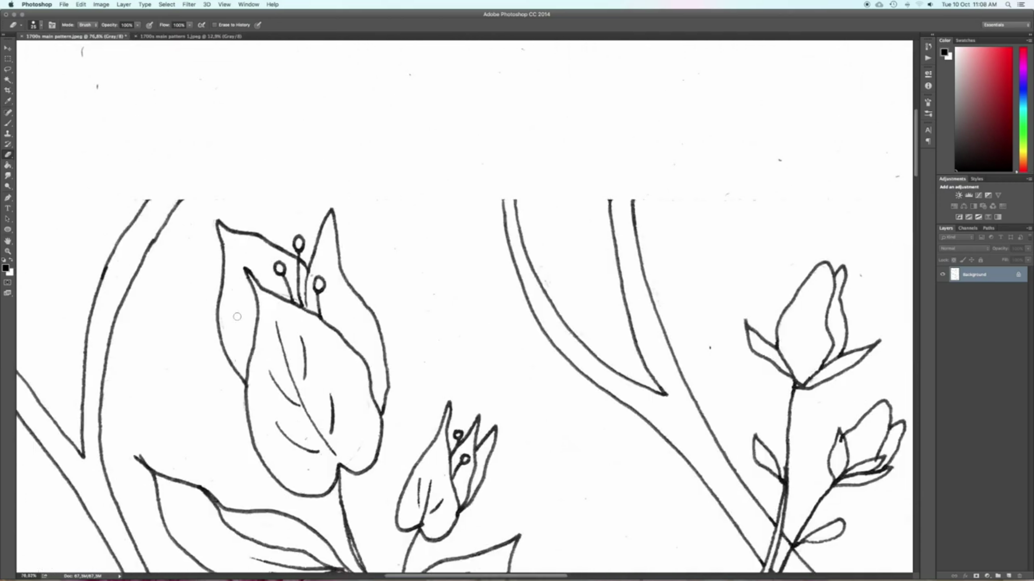
Check the upper blossoms, leafy branches and large flower in the 1700s main pattern.jpeg drawing for leftover stray marks
{"action": "scroll", "coordinate": [467, 149], "scroll_direction": "down", "scroll_amount": 6}
{"action": "scroll", "coordinate": [467, 150], "scroll_direction": "right", "scroll_amount": 1}
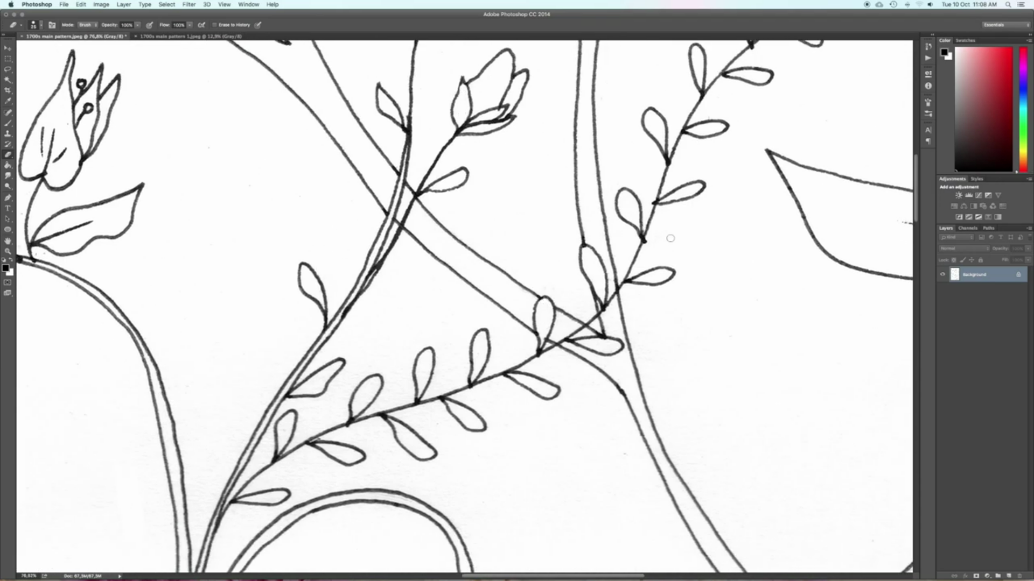
{"action": "scroll", "coordinate": [667, 248], "scroll_direction": "down", "scroll_amount": 8}
{"action": "scroll", "coordinate": [636, 205], "scroll_direction": "right", "scroll_amount": 1}
{"action": "scroll", "coordinate": [614, 402], "scroll_direction": "down", "scroll_amount": 8}
{"action": "scroll", "coordinate": [599, 87], "scroll_direction": "right", "scroll_amount": 2}
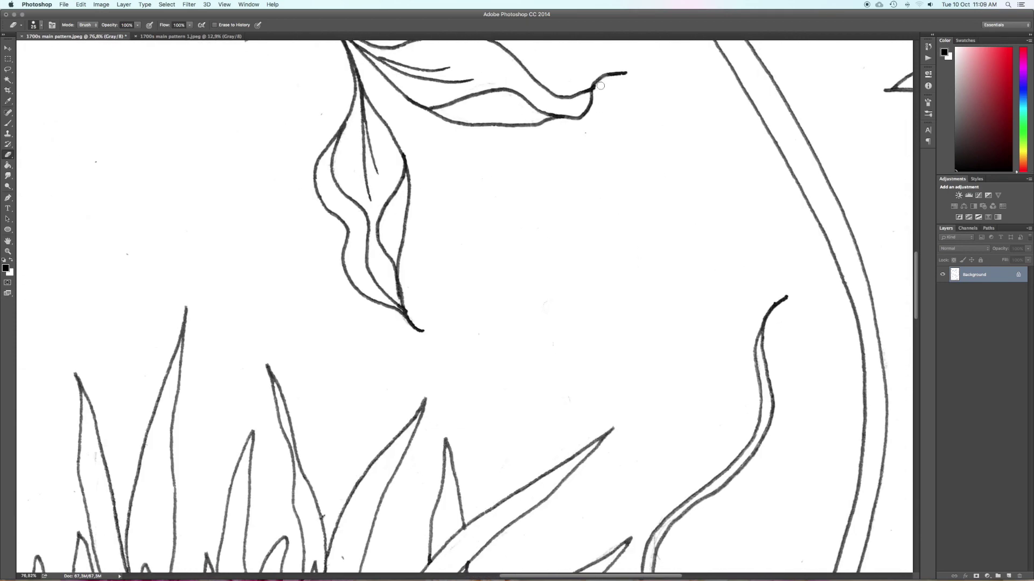
{"action": "scroll", "coordinate": [500, 341], "scroll_direction": "down", "scroll_amount": 7}
{"action": "scroll", "coordinate": [500, 341], "scroll_direction": "right", "scroll_amount": 1}
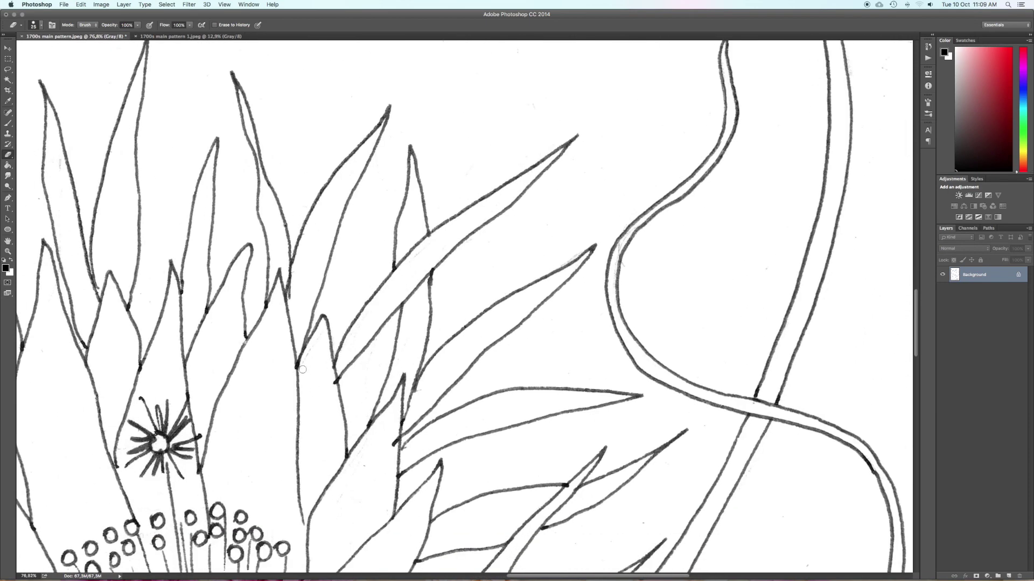
{"action": "scroll", "coordinate": [353, 473], "scroll_direction": "down", "scroll_amount": 8}
{"action": "scroll", "coordinate": [371, 323], "scroll_direction": "left", "scroll_amount": 1}
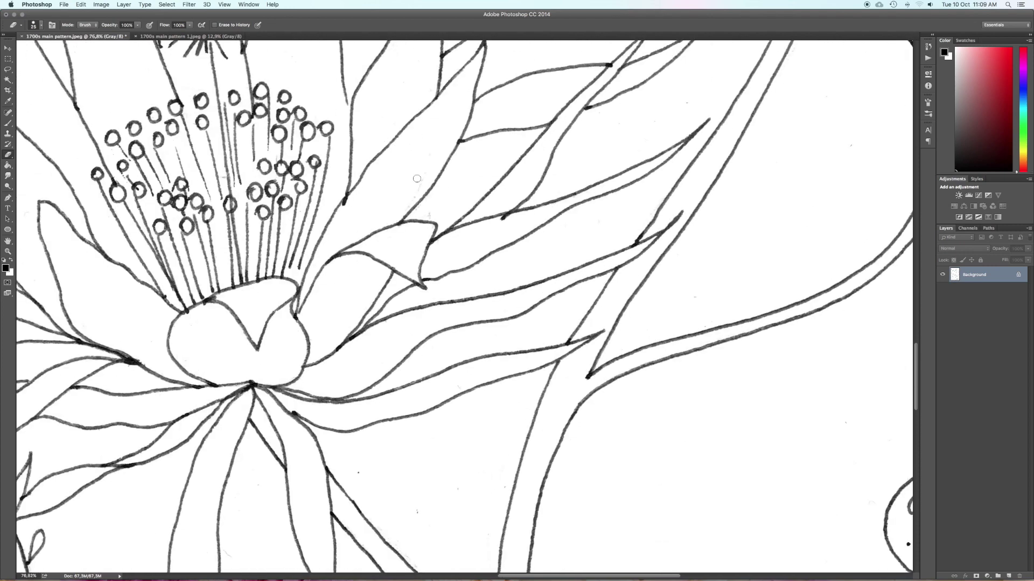
{"action": "scroll", "coordinate": [349, 203], "scroll_direction": "up", "scroll_amount": 2}
{"action": "scroll", "coordinate": [296, 264], "scroll_direction": "down", "scroll_amount": 5}
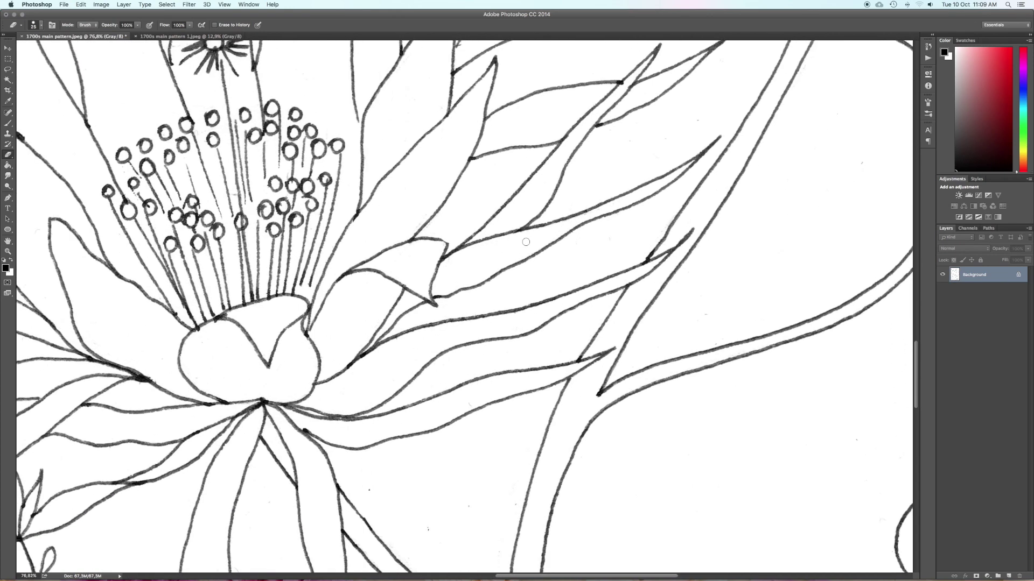
Erase the stray marks and specks around the branching stem and leaves near the drawing's lower edge
{"action": "scroll", "coordinate": [459, 352], "scroll_direction": "down", "scroll_amount": 10}
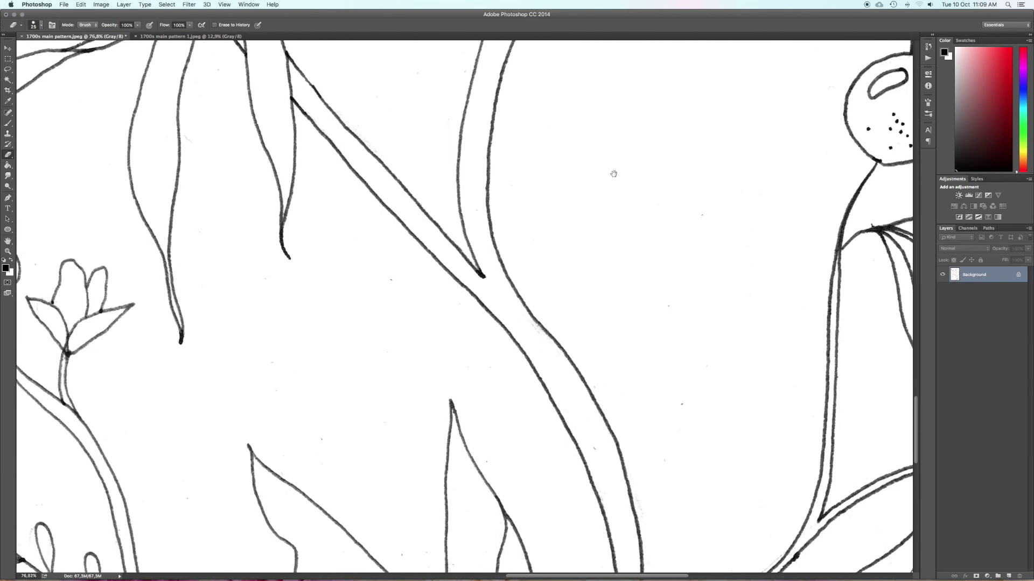
{"action": "scroll", "coordinate": [538, 323], "scroll_direction": "right", "scroll_amount": 1}
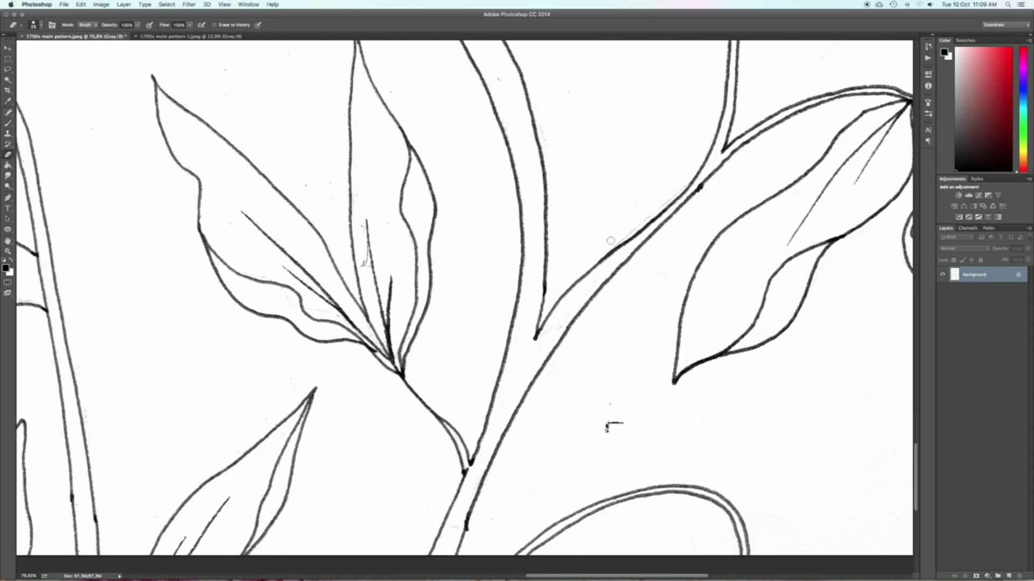
{"action": "scroll", "coordinate": [617, 423], "scroll_direction": "down", "scroll_amount": 5}
{"action": "scroll", "coordinate": [618, 423], "scroll_direction": "left", "scroll_amount": 1}
{"action": "scroll", "coordinate": [397, 264], "scroll_direction": "up", "scroll_amount": 5}
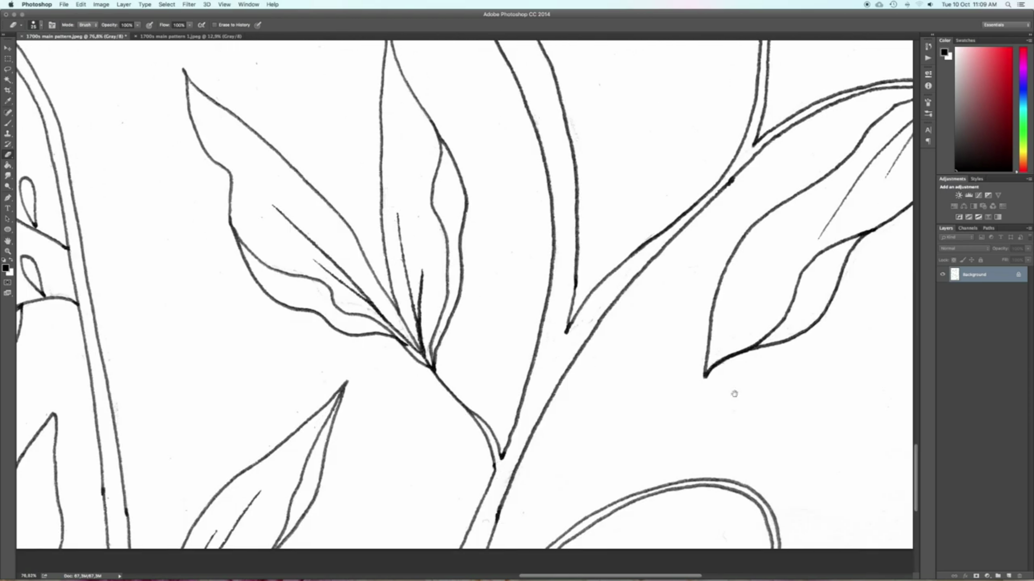
{"action": "scroll", "coordinate": [734, 393], "scroll_direction": "right", "scroll_amount": 6}
{"action": "scroll", "coordinate": [695, 412], "scroll_direction": "down", "scroll_amount": 4}
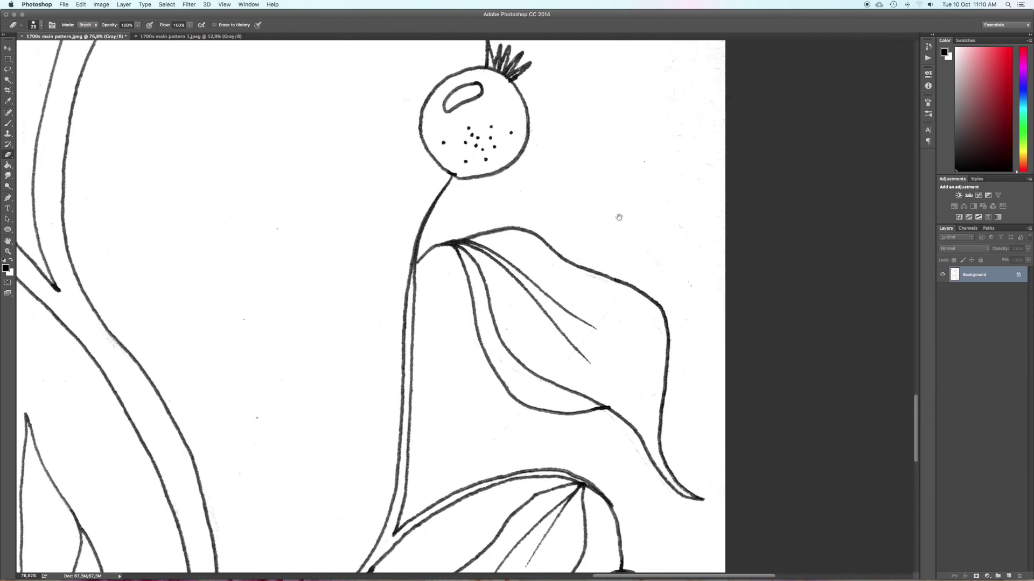
Check the drawing's right side, from the round fruit up to the leaves at the upper edge, for stray marks
{"action": "scroll", "coordinate": [616, 215], "scroll_direction": "up", "scroll_amount": 10}
{"action": "scroll", "coordinate": [622, 182], "scroll_direction": "up", "scroll_amount": 10}
{"action": "scroll", "coordinate": [622, 182], "scroll_direction": "left", "scroll_amount": 1}
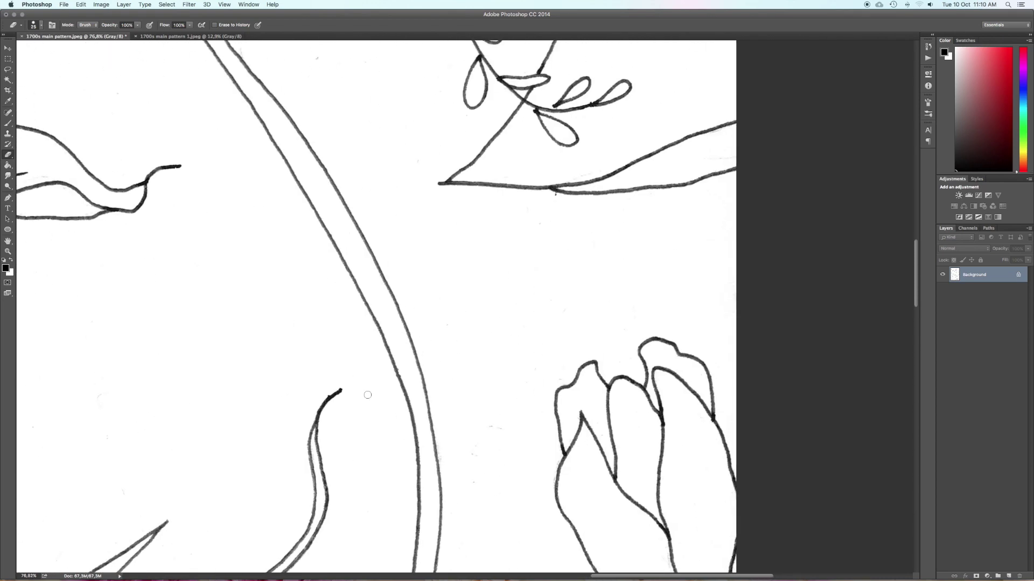
{"action": "scroll", "coordinate": [581, 206], "scroll_direction": "up", "scroll_amount": 10}
{"action": "scroll", "coordinate": [581, 205], "scroll_direction": "left", "scroll_amount": 1}
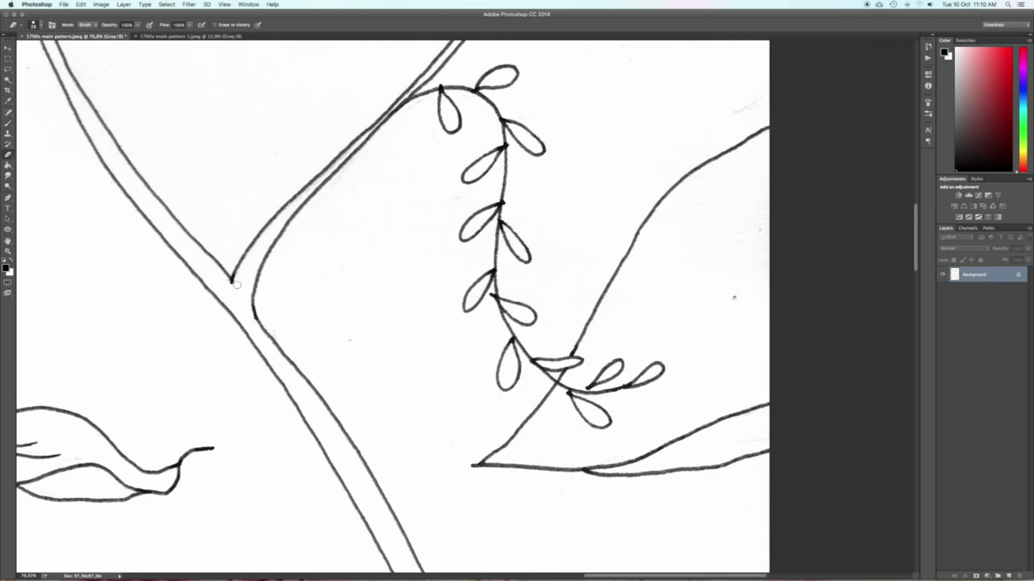
{"action": "scroll", "coordinate": [667, 286], "scroll_direction": "up", "scroll_amount": 15}
{"action": "scroll", "coordinate": [667, 286], "scroll_direction": "left", "scroll_amount": 1}
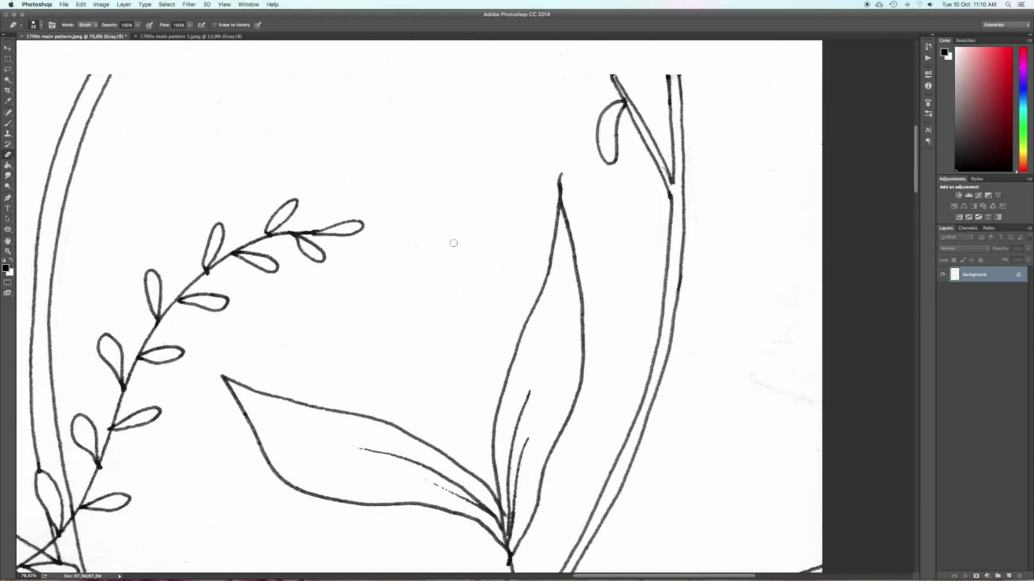
Fit the whole cleaned drawing in view and save the JPEG with the offered options
{"action": "key", "text": "super+0"}
{"action": "key", "text": "super+s"}
{"action": "key", "text": "Return"}
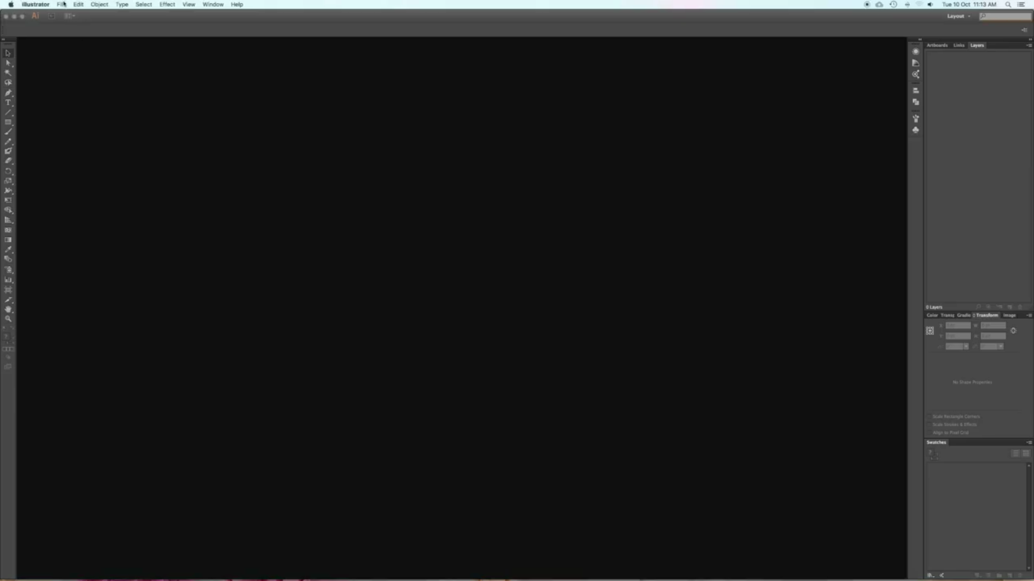
Switch to Illustrator and create a new A3 portrait document with one artboard in CMYK
{"action": "left_click", "coordinate": [62, 4]}
{"action": "left_click", "coordinate": [65, 16]}
{"action": "left_click", "coordinate": [499, 276]}
{"action": "left_click", "coordinate": [500, 332]}
{"action": "left_click", "coordinate": [612, 408]}
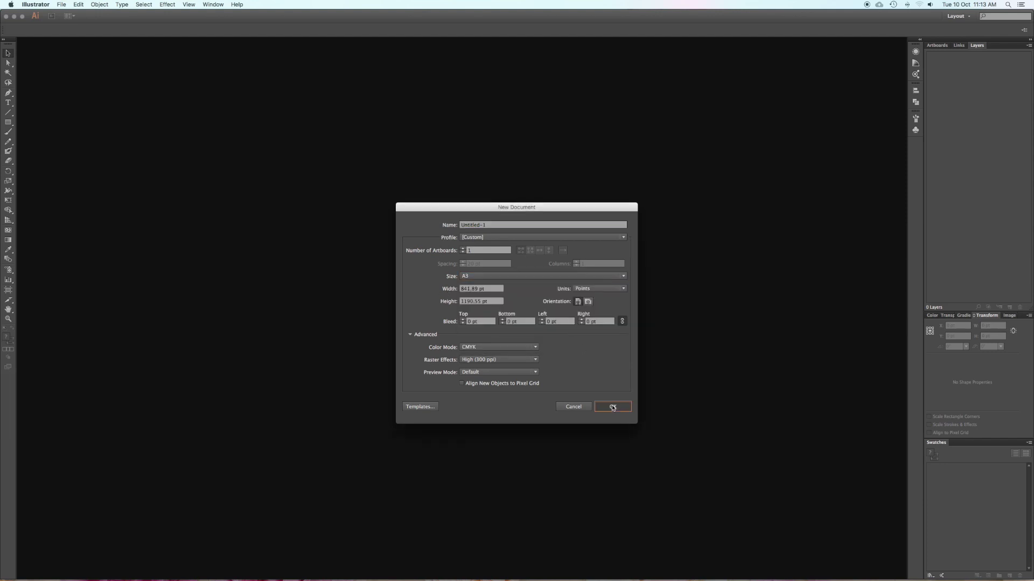
Place 1700s main pattern 1.jpeg and 1700s main pattern.jpeg from the 1700s folder into the document as linked images
{"action": "left_click", "coordinate": [62, 5]}
{"action": "left_click", "coordinate": [76, 121]}
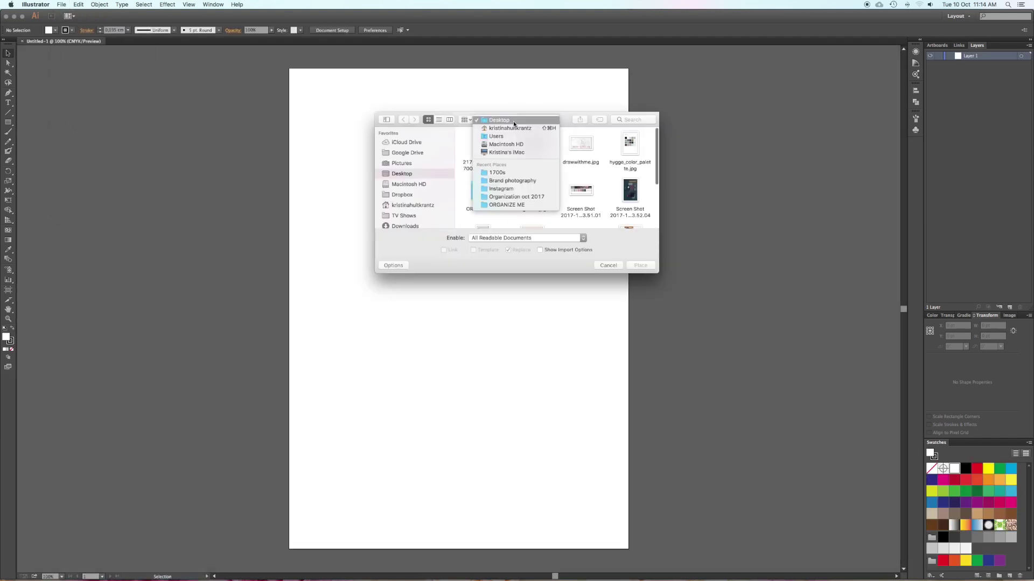
{"action": "left_click", "coordinate": [480, 144]}
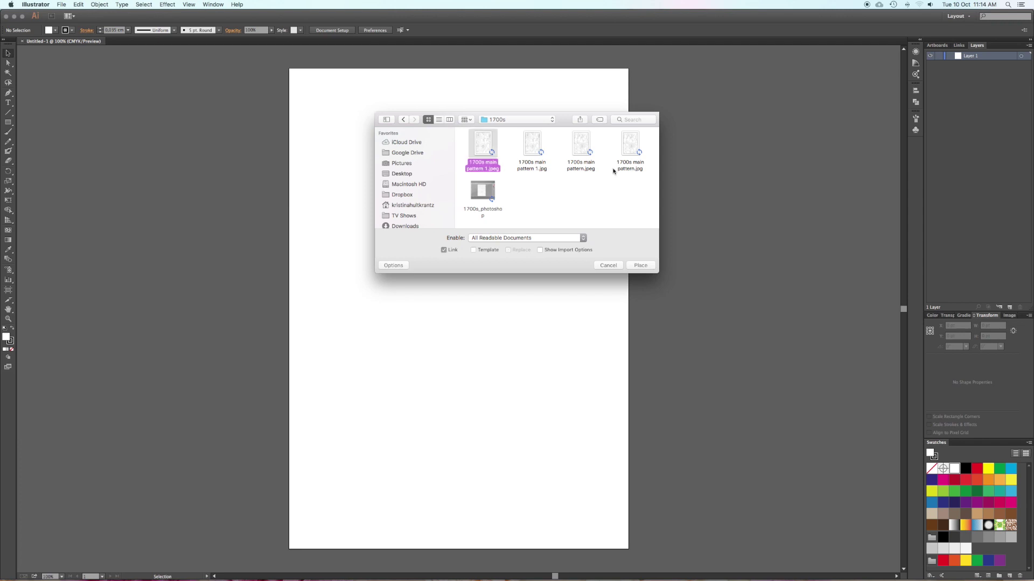
{"action": "left_click", "coordinate": [580, 149], "text": "super"}
{"action": "left_click", "coordinate": [640, 265]}
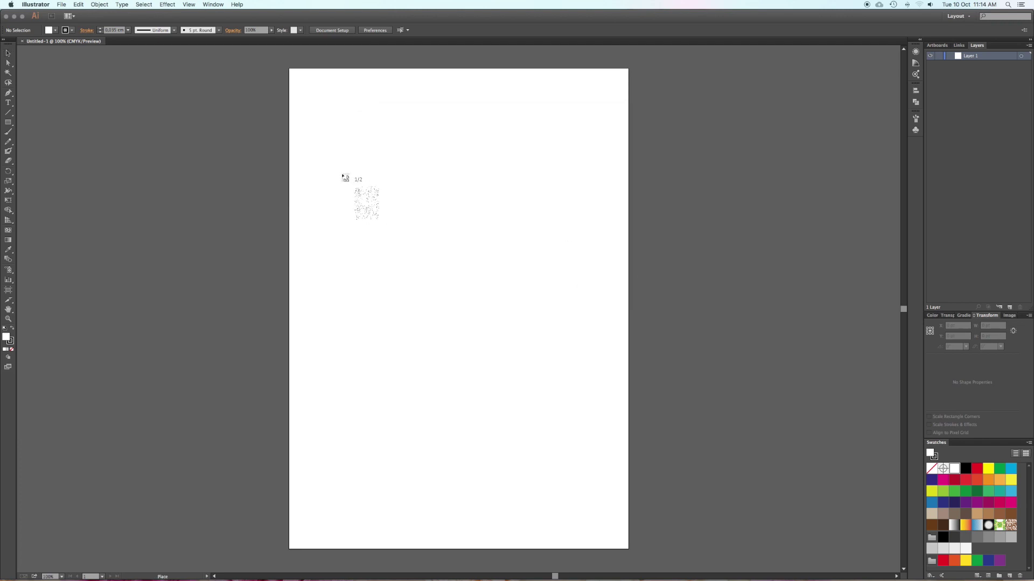
{"action": "left_click", "coordinate": [339, 174]}
{"action": "left_click", "coordinate": [194, 223]}
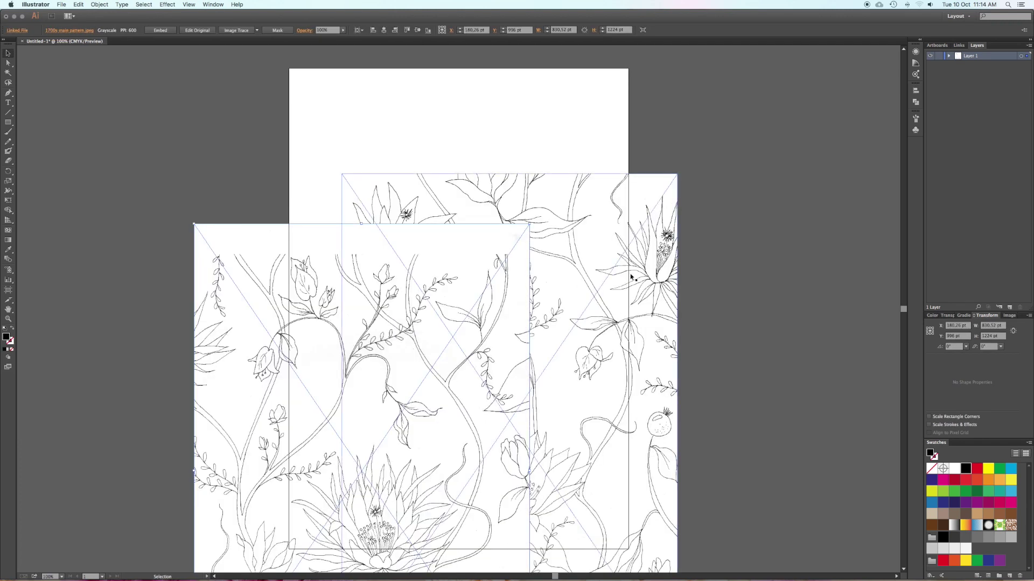
Arrange the two placed drawings one above the other with a small gap, 1700s main pattern.jpeg below, and deselect
{"action": "left_click_drag", "start_coordinate": [631, 276], "coordinate": [476, 445]}
{"action": "left_click_drag", "start_coordinate": [477, 446], "coordinate": [477, 428]}
{"action": "left_click_drag", "start_coordinate": [492, 455], "coordinate": [490, 477]}
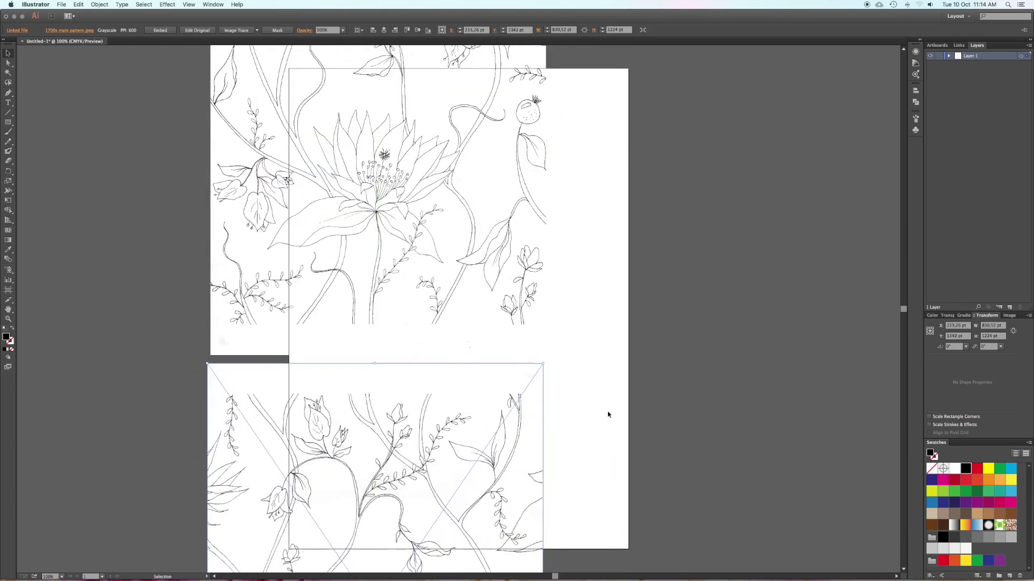
{"action": "left_click", "coordinate": [609, 415]}
Save the document as 1700s_main_pattern.ai in the 1700s folder with the Illustrator CC format options
{"action": "left_click", "coordinate": [61, 4]}
{"action": "left_click", "coordinate": [76, 73]}
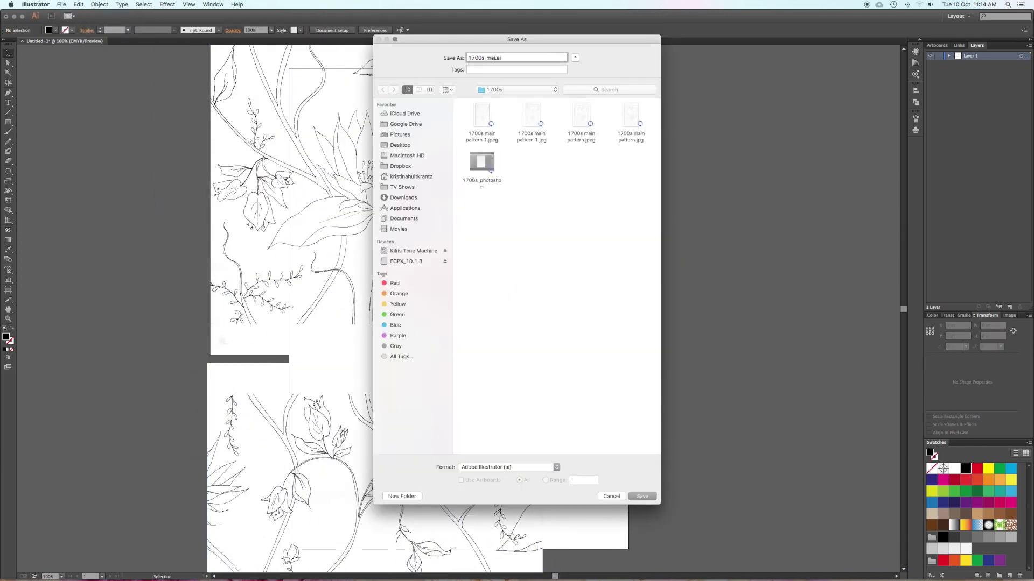
{"action": "left_click", "coordinate": [642, 496]}
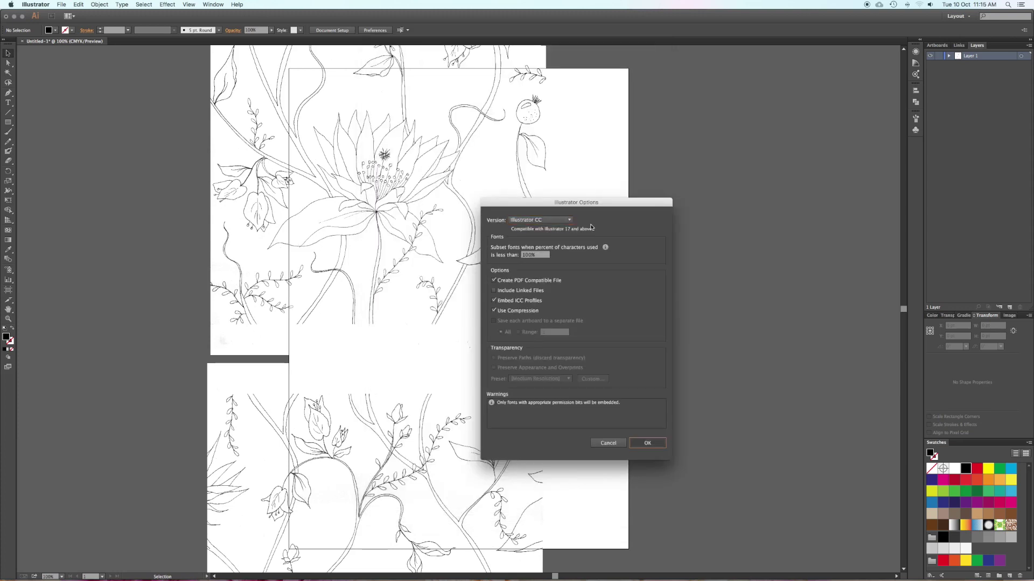
{"action": "key", "text": "Return"}
Preview an Image Trace of the upper drawing in Black and White mode, zoomed in on its large flower with advanced settings shown
{"action": "key", "text": "z"}
{"action": "left_click_drag", "start_coordinate": [300, 126], "coordinate": [499, 326]}
{"action": "scroll", "coordinate": [501, 327], "scroll_direction": "up", "scroll_amount": 4}
{"action": "key", "text": "v"}
{"action": "left_click", "coordinate": [856, 340]}
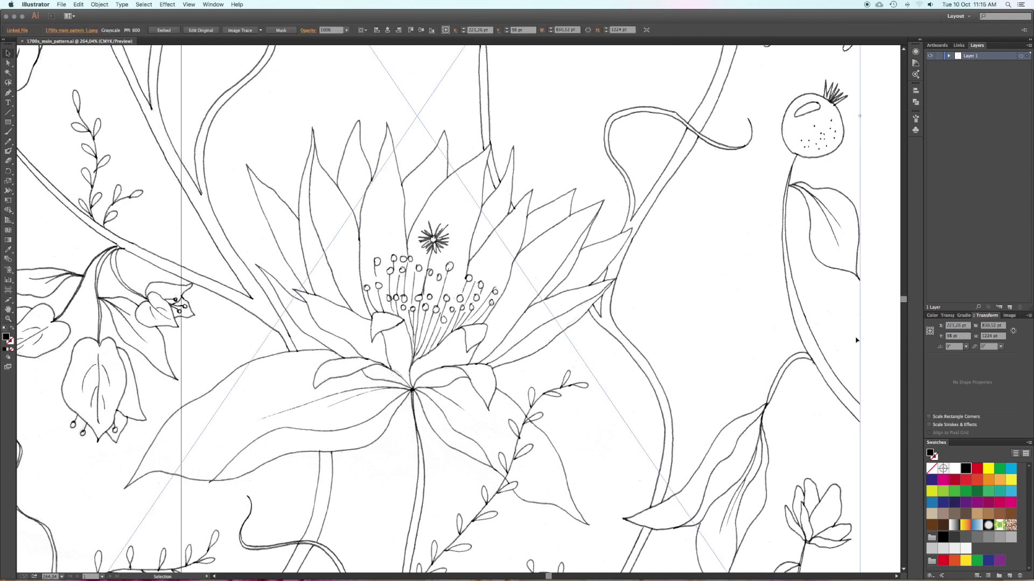
{"action": "left_click", "coordinate": [1010, 317]}
{"action": "left_click", "coordinate": [929, 400]}
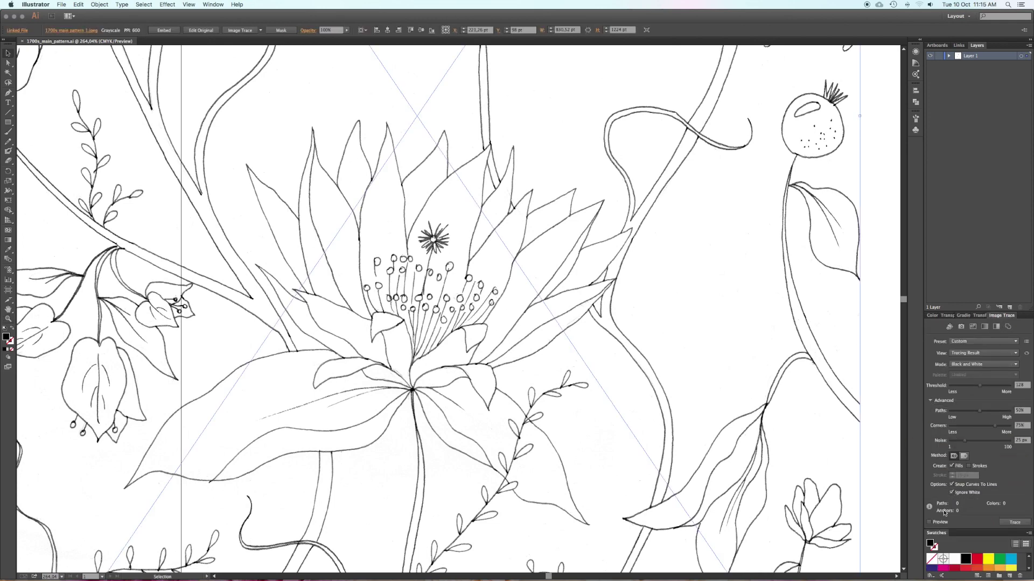
{"action": "left_click", "coordinate": [942, 521]}
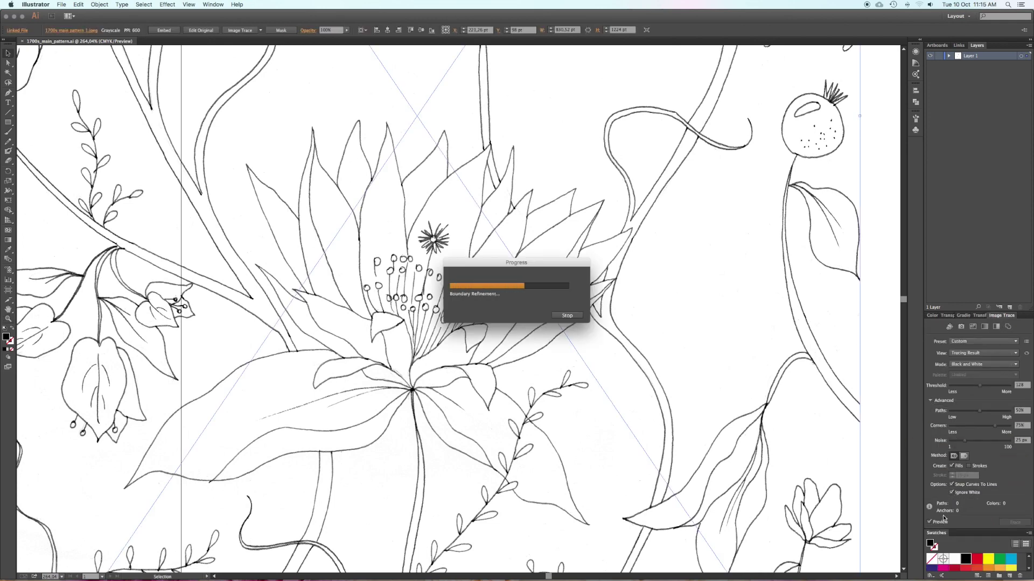
Raise the upper drawing's Image Trace threshold to about 202 and expand the tracing into vector paths
{"action": "left_click_drag", "start_coordinate": [991, 385], "coordinate": [996, 386]}
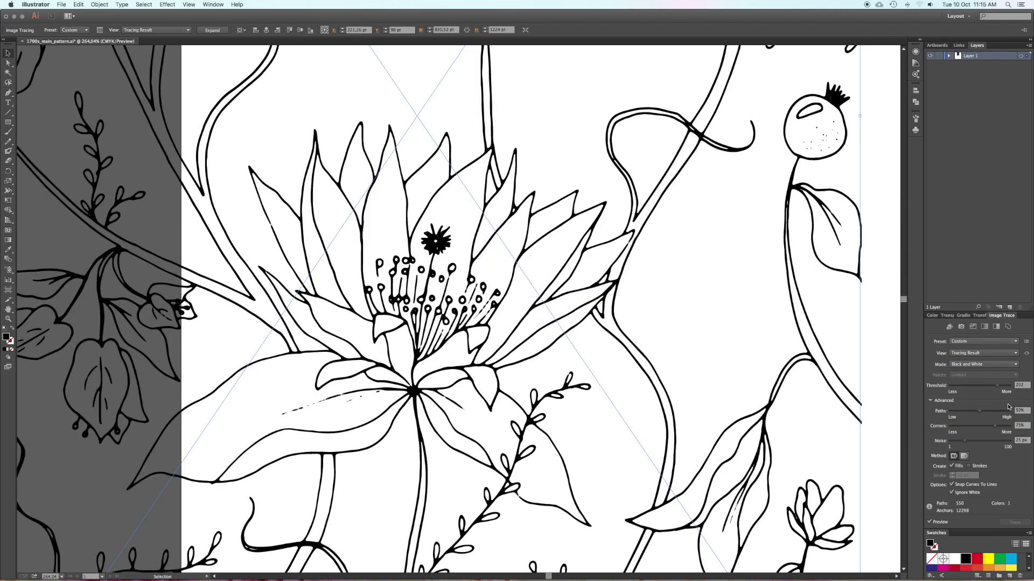
{"action": "left_click_drag", "start_coordinate": [537, 374], "coordinate": [643, 263]}
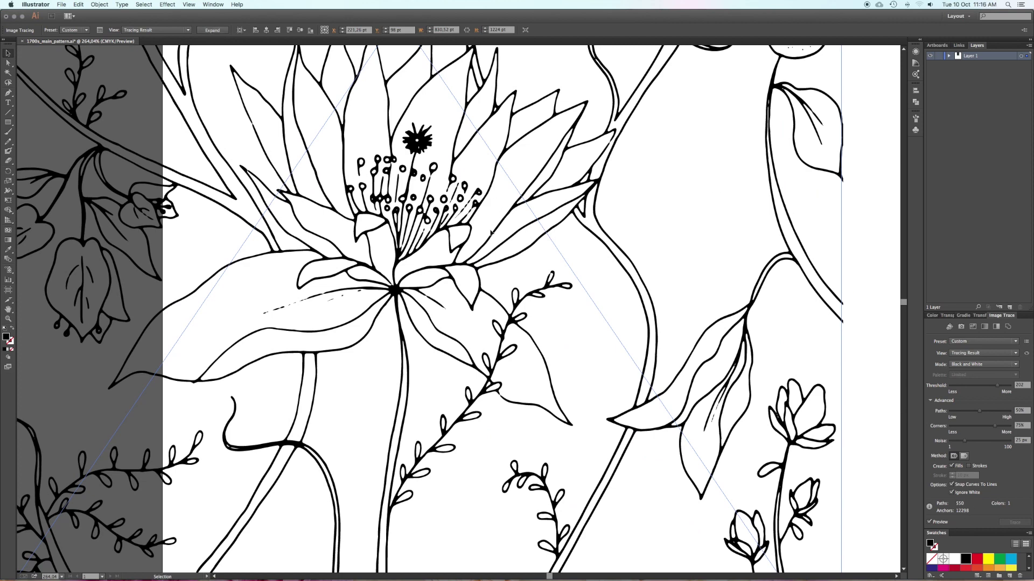
{"action": "left_click", "coordinate": [212, 30]}
Trace the lower drawing in Black and White mode with Ignore White and a threshold of about 203, and expand it
{"action": "left_click_drag", "start_coordinate": [595, 530], "coordinate": [588, 210]}
{"action": "left_click_drag", "start_coordinate": [588, 363], "coordinate": [637, 62]}
{"action": "left_click", "coordinate": [815, 413]}
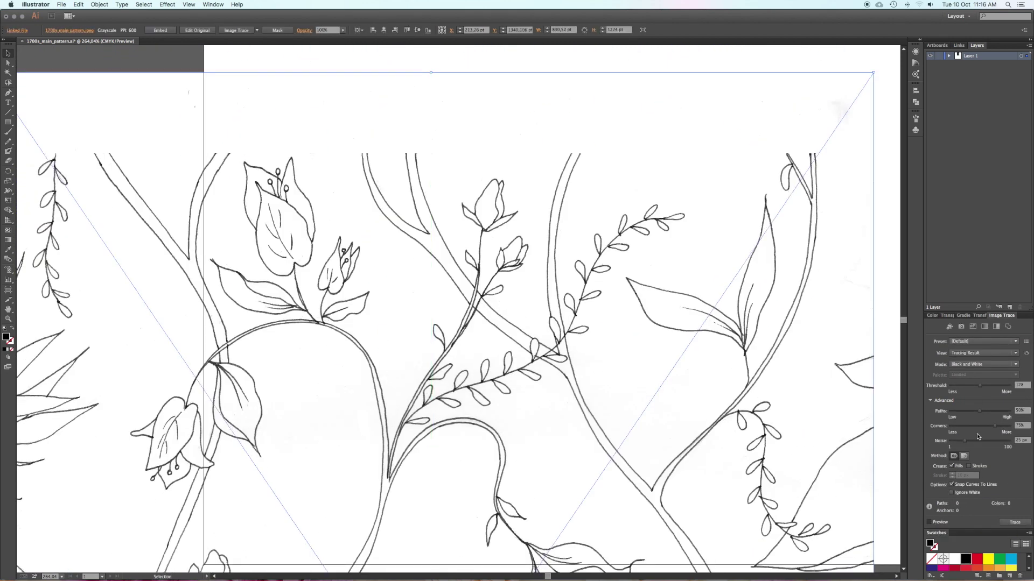
{"action": "left_click", "coordinate": [980, 387]}
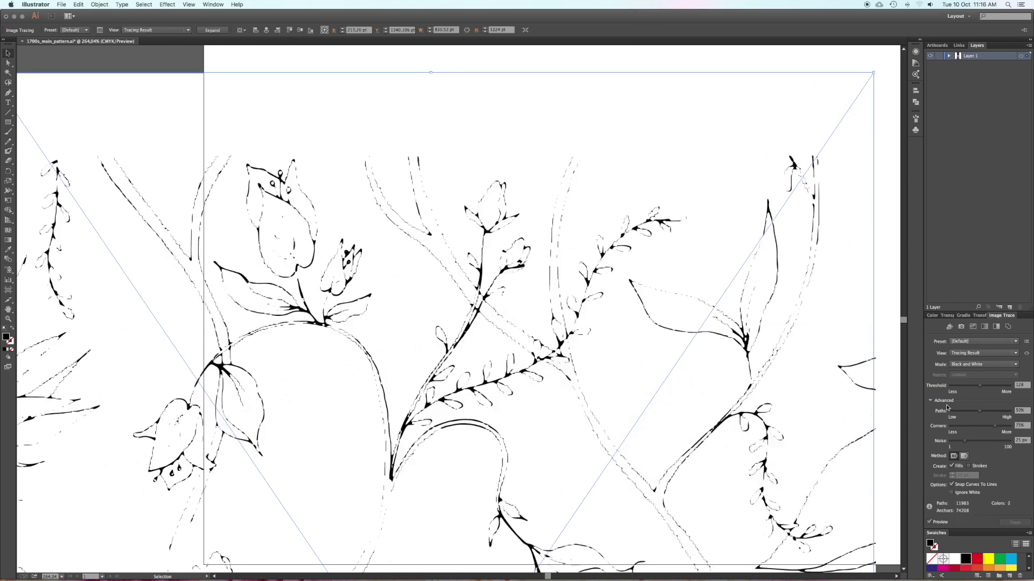
{"action": "left_click", "coordinate": [952, 492]}
{"action": "left_click_drag", "start_coordinate": [979, 386], "coordinate": [997, 386]}
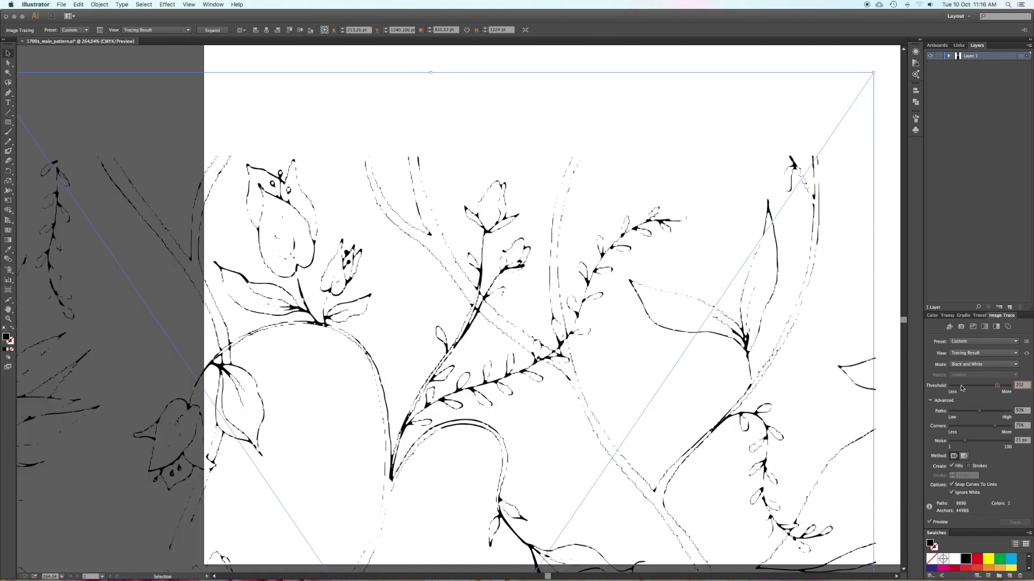
{"action": "left_click", "coordinate": [213, 30]}
{"action": "left_click", "coordinate": [199, 126]}
Move the lower drawing up until its stems meet the upper drawing, and deselect it
{"action": "key", "text": "super+0"}
{"action": "left_click_drag", "start_coordinate": [420, 463], "coordinate": [425, 387]}
{"action": "left_click", "coordinate": [574, 441]}
Resize the artboard so it encloses both joined drawings with a margin on every side, and save the document
{"action": "key", "text": "super+minus"}
{"action": "key", "text": "super+minus"}
{"action": "key", "text": "super+minus"}
{"action": "left_click", "coordinate": [8, 290]}
{"action": "left_click_drag", "start_coordinate": [396, 187], "coordinate": [397, 69]}
{"action": "left_click_drag", "start_coordinate": [460, 429], "coordinate": [462, 557]}
{"action": "left_click_drag", "start_coordinate": [544, 314], "coordinate": [513, 314]}
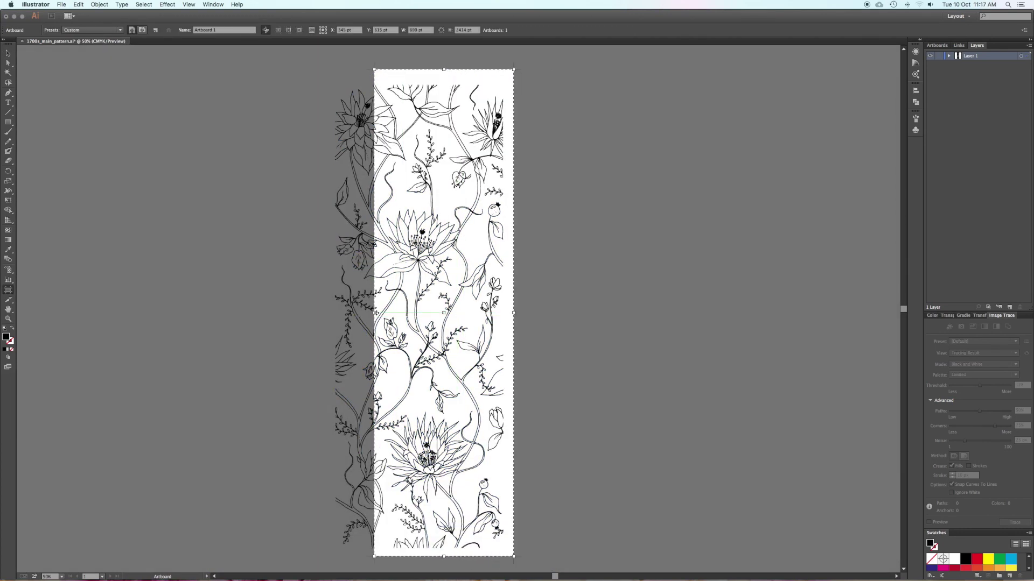
{"action": "left_click_drag", "start_coordinate": [374, 315], "coordinate": [322, 317]}
{"action": "key", "text": "Escape"}
{"action": "key", "text": "super+s"}
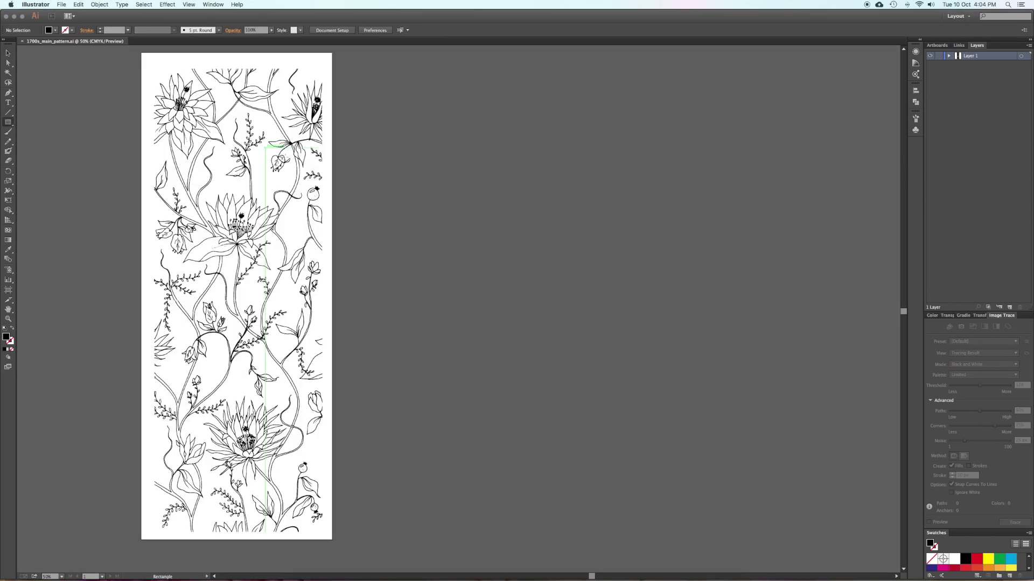
Draw a black square about 135 pt wide beside the artboard and duplicate it into an evenly spaced five-by-five grid
{"action": "mouse_move", "coordinate": [358, 69]}
{"action": "left_mouse_down"}
{"action": "mouse_move", "coordinate": [385, 96]}
{"action": "mouse_move", "coordinate": [415, 80]}
{"action": "mouse_move", "coordinate": [501, 98]}
{"action": "mouse_move", "coordinate": [470, 122]}
{"action": "left_mouse_up"}
{"action": "key", "text": "super+d"}
{"action": "key", "text": "super+d"}
{"action": "key", "text": "super+d"}
{"action": "key", "text": "super+d"}
{"action": "key", "text": "super+d"}
{"action": "key", "text": "super+d"}
{"action": "left_click", "coordinate": [582, 156]}
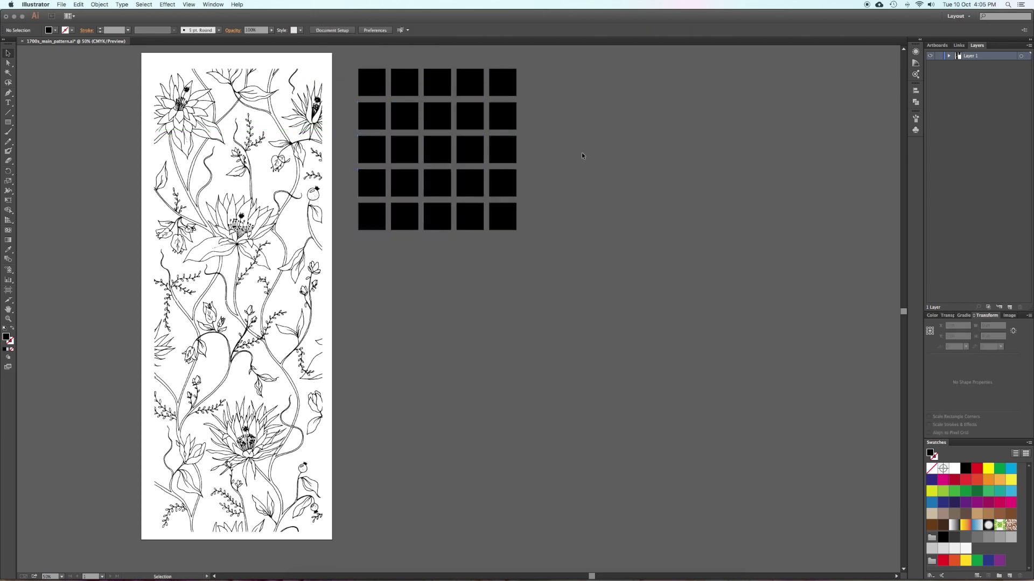
Place the paint colour chart JPG from the Desktop folder as a linked image beside the grid of squares
{"action": "left_click", "coordinate": [61, 4]}
{"action": "left_click", "coordinate": [81, 134]}
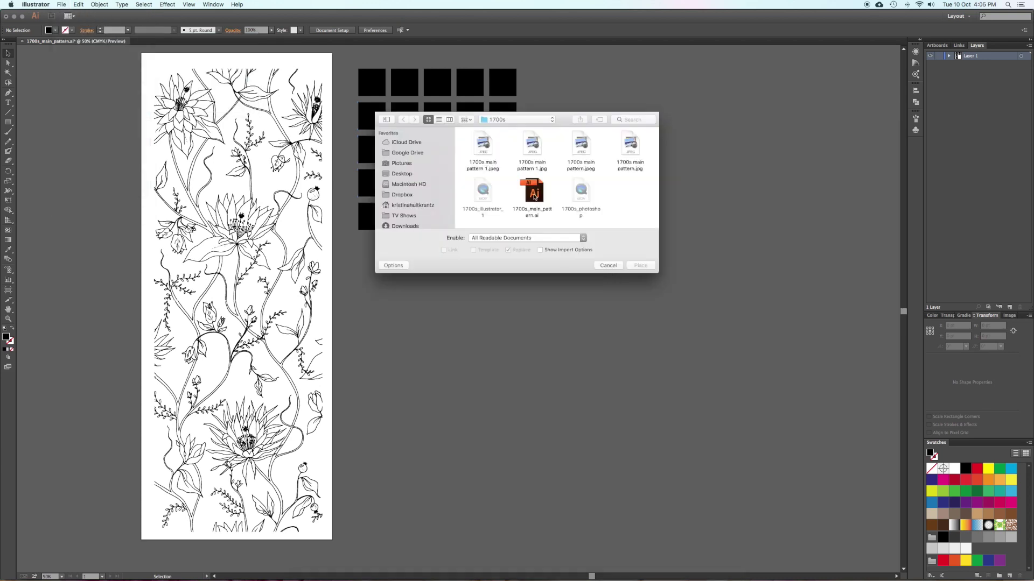
{"action": "double_click", "coordinate": [581, 145]}
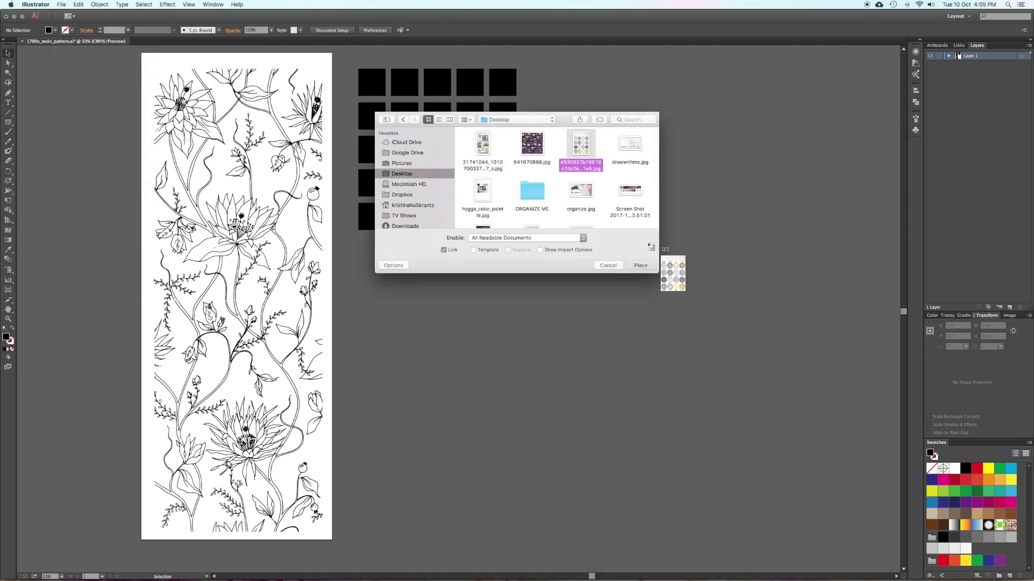
{"action": "left_click", "coordinate": [589, 172]}
{"action": "left_click_drag", "start_coordinate": [635, 239], "coordinate": [573, 147]}
{"action": "left_click", "coordinate": [648, 153]}
Fill the first two squares of the first row with Eyedropper samples of Obruten vit and Liljevit from the chart
{"action": "left_click_drag", "start_coordinate": [344, 56], "coordinate": [640, 273]}
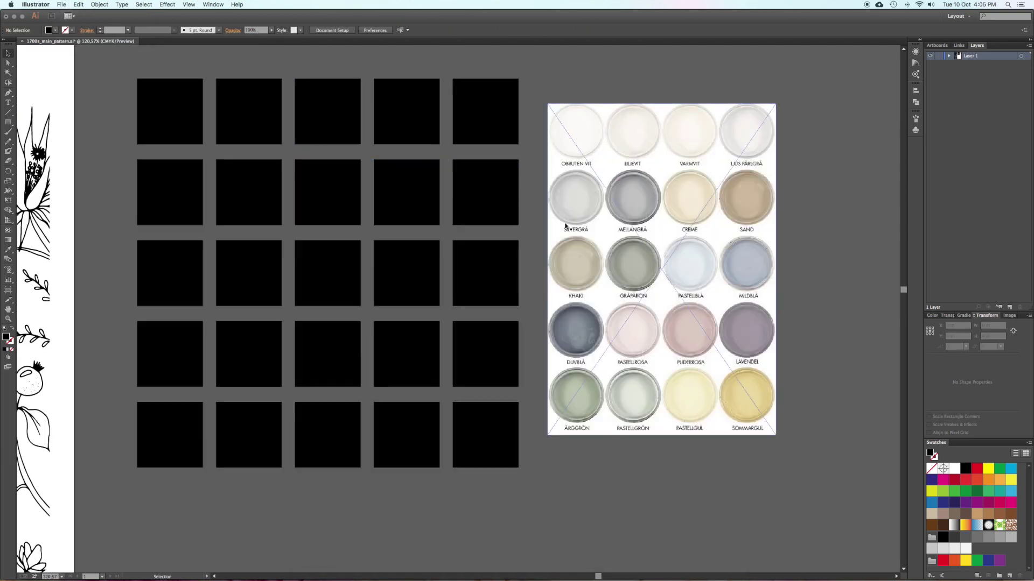
{"action": "left_click", "coordinate": [175, 112]}
{"action": "key", "text": "i"}
{"action": "left_click", "coordinate": [584, 132]}
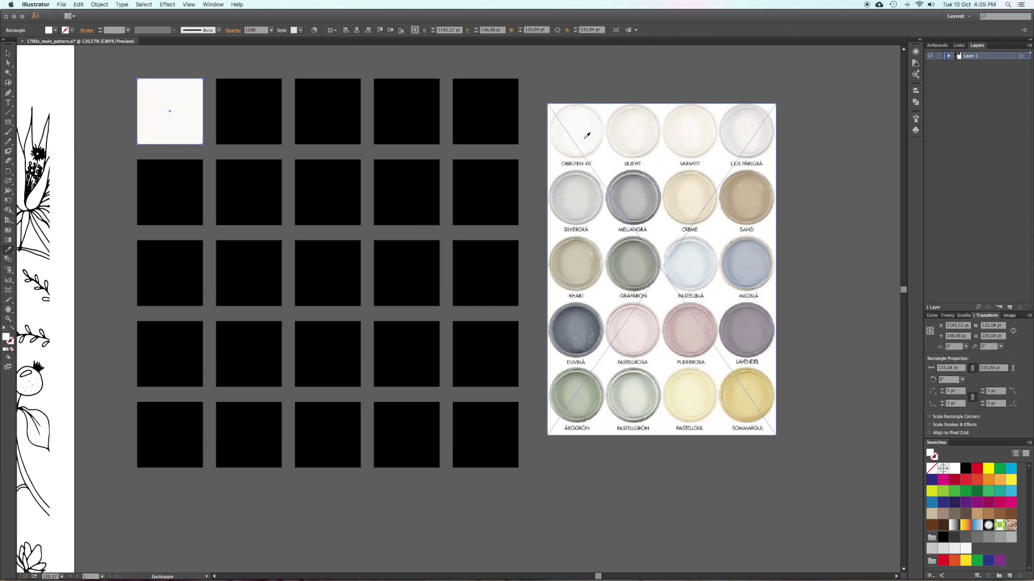
{"action": "left_click", "coordinate": [251, 115], "text": "super"}
{"action": "left_click", "coordinate": [639, 128]}
Fill the remaining three squares of the first row with Eyedropper samples of Silvergrå, Mellangrå and Creme
{"action": "left_click", "coordinate": [330, 116], "text": "super"}
{"action": "left_click", "coordinate": [745, 136], "text": "super"}
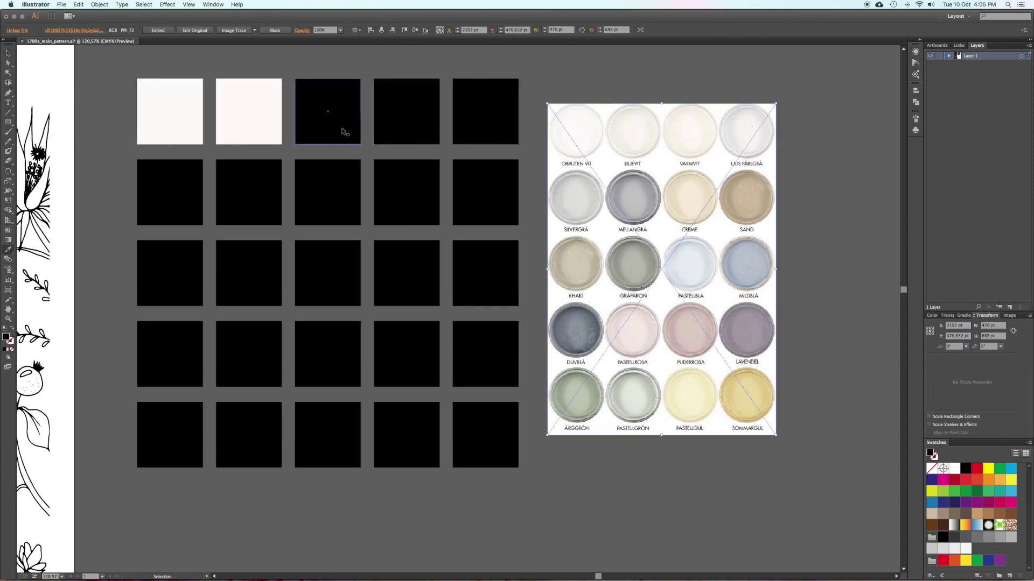
{"action": "left_click", "coordinate": [345, 128], "text": "super"}
{"action": "left_click", "coordinate": [745, 134]}
{"action": "left_click", "coordinate": [577, 197]}
{"action": "left_click", "coordinate": [412, 119], "text": "super"}
{"action": "left_click", "coordinate": [641, 198]}
{"action": "left_click", "coordinate": [485, 112], "text": "super"}
{"action": "left_click", "coordinate": [692, 186]}
Fill the second row of squares with Eyedropper samples of Sand, Pastellblå, Mildblå, Duvblå and Pastellrosa
{"action": "left_click", "coordinate": [169, 192], "text": "super"}
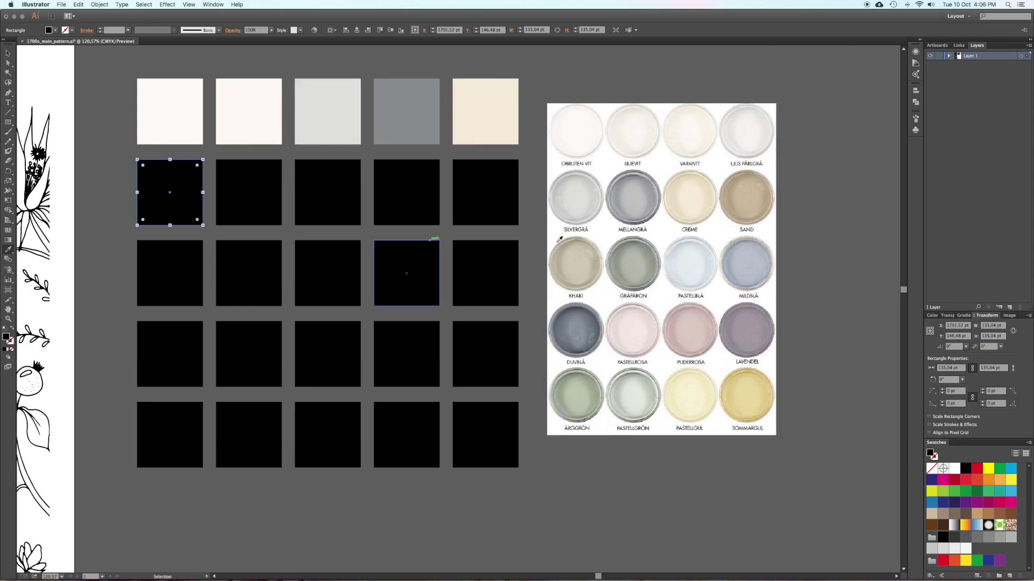
{"action": "left_click", "coordinate": [742, 198]}
{"action": "left_click", "coordinate": [248, 193], "text": "super"}
{"action": "left_click", "coordinate": [688, 269]}
{"action": "left_click", "coordinate": [328, 192], "text": "super"}
{"action": "left_click", "coordinate": [746, 264]}
{"action": "left_click", "coordinate": [407, 192], "text": "super"}
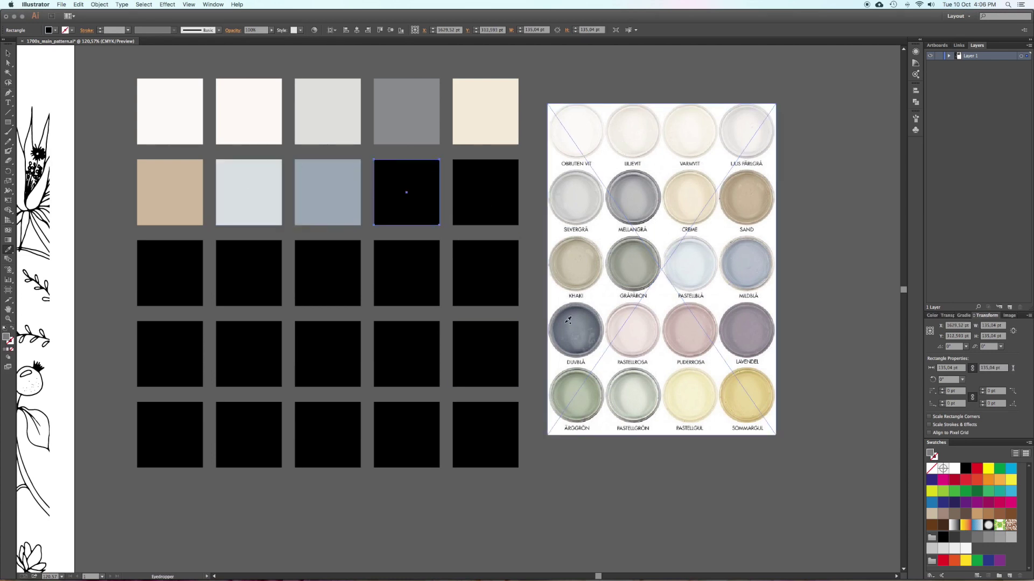
{"action": "left_click", "coordinate": [568, 320]}
{"action": "left_click", "coordinate": [485, 192], "text": "super"}
{"action": "left_click", "coordinate": [684, 320]}
Fill the third row with samples of Puderrosa, Ärggrön, Pastellgrön, Pastellgul and Sommargul, and delete the colour chart image
{"action": "left_click", "coordinate": [170, 273], "text": "super"}
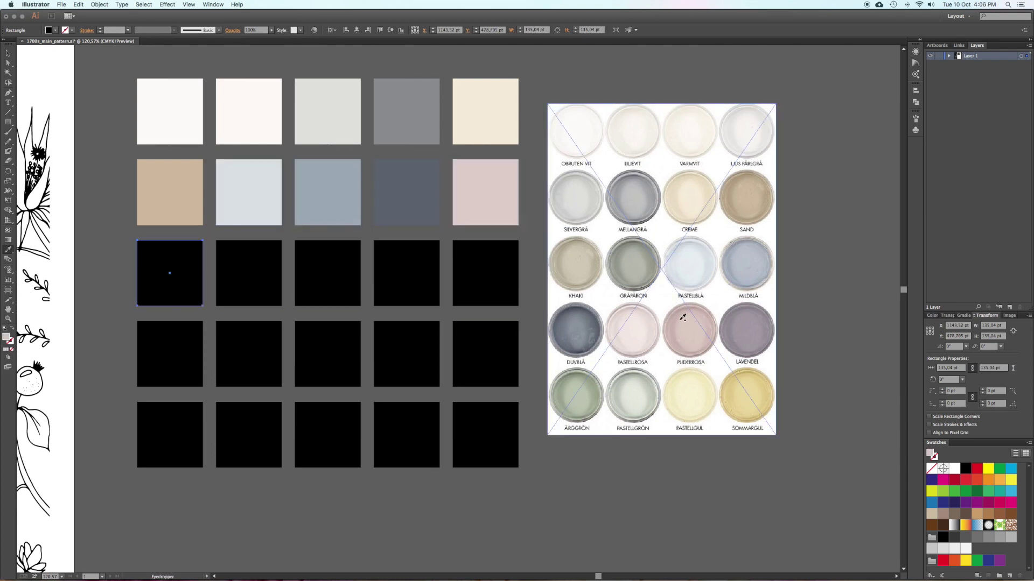
{"action": "left_click", "coordinate": [681, 320]}
{"action": "left_click", "coordinate": [258, 269], "text": "super"}
{"action": "left_click", "coordinate": [571, 389]}
{"action": "left_click", "coordinate": [327, 275], "text": "super"}
{"action": "left_click", "coordinate": [637, 385]}
{"action": "left_click", "coordinate": [407, 273], "text": "super"}
{"action": "left_click", "coordinate": [689, 395]}
{"action": "left_click", "coordinate": [485, 273], "text": "super"}
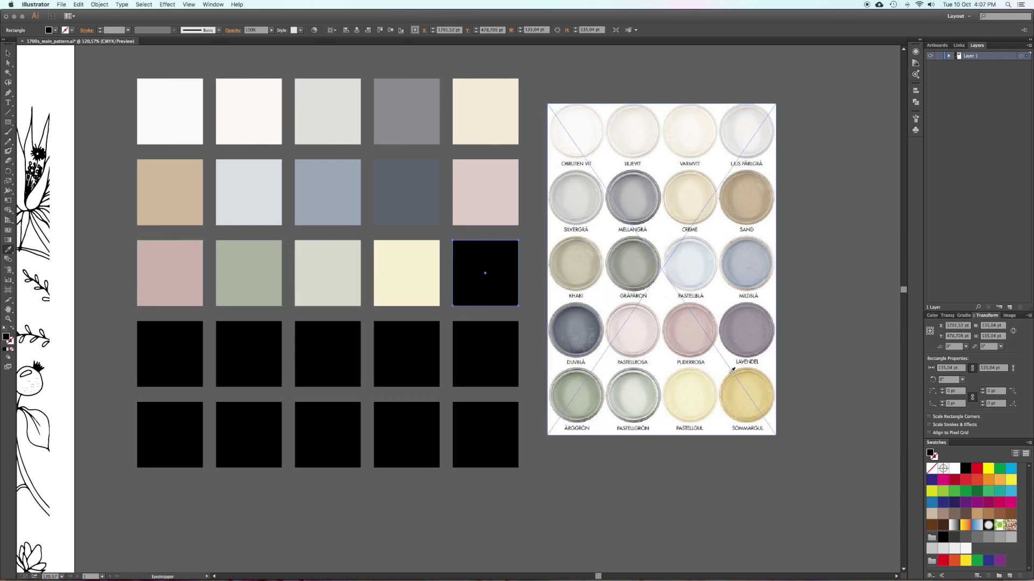
{"action": "left_click", "coordinate": [738, 389]}
{"action": "left_click", "coordinate": [588, 136], "text": "super"}
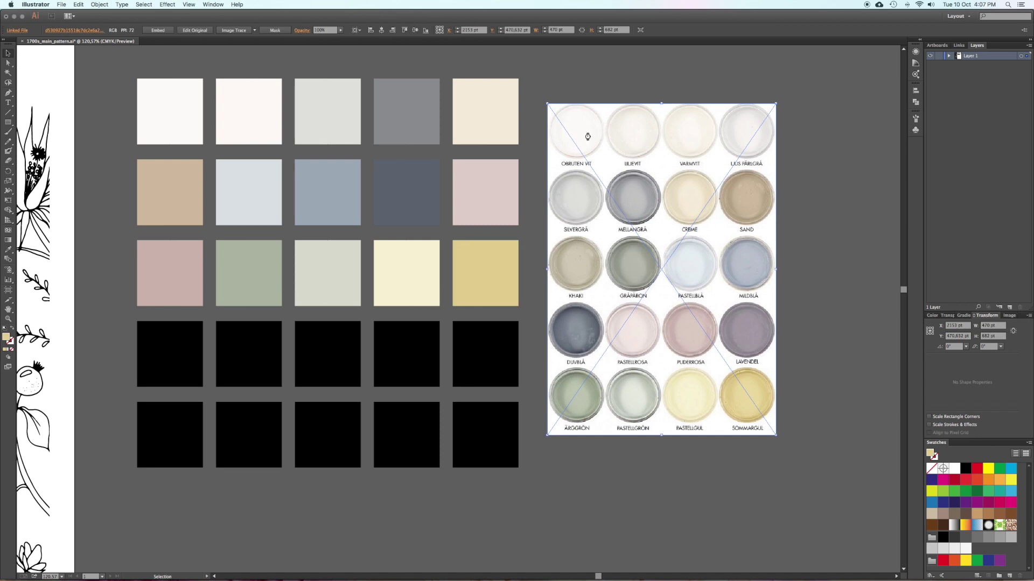
{"action": "key", "text": "Delete"}
Try a light peach fill on the second square of the first row
{"action": "left_click", "coordinate": [248, 112]}
{"action": "double_click", "coordinate": [7, 337]}
{"action": "left_click", "coordinate": [569, 139]}
{"action": "double_click", "coordinate": [6, 337]}
{"action": "left_click", "coordinate": [395, 139]}
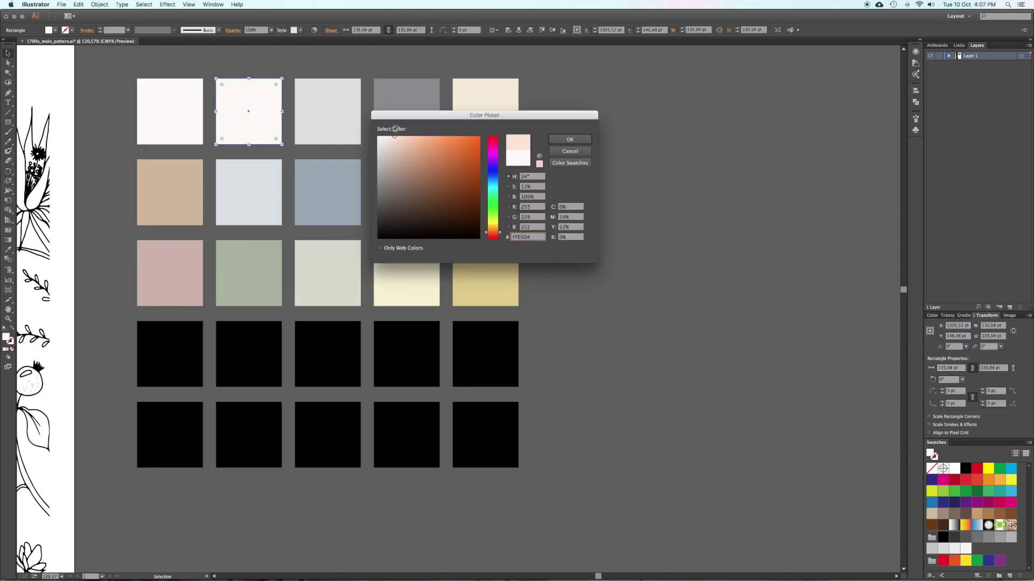
{"action": "left_click", "coordinate": [570, 140]}
{"action": "left_click", "coordinate": [597, 177]}
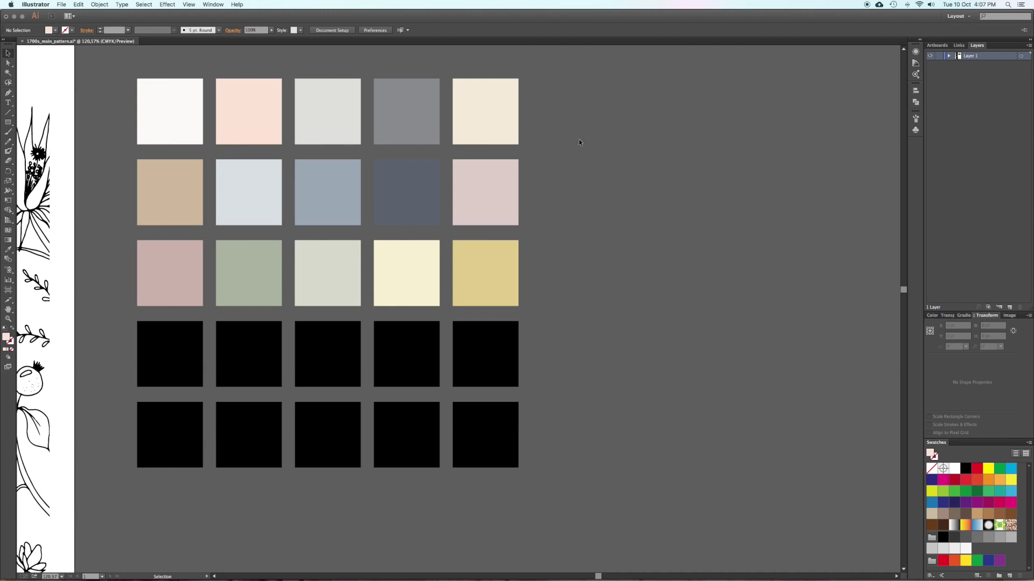
Recolour the first row's second square a clear soft pink, starting from the pale pink sampled in the second row
{"action": "left_click", "coordinate": [242, 138]}
{"action": "key", "text": "i"}
{"action": "left_click", "coordinate": [485, 192]}
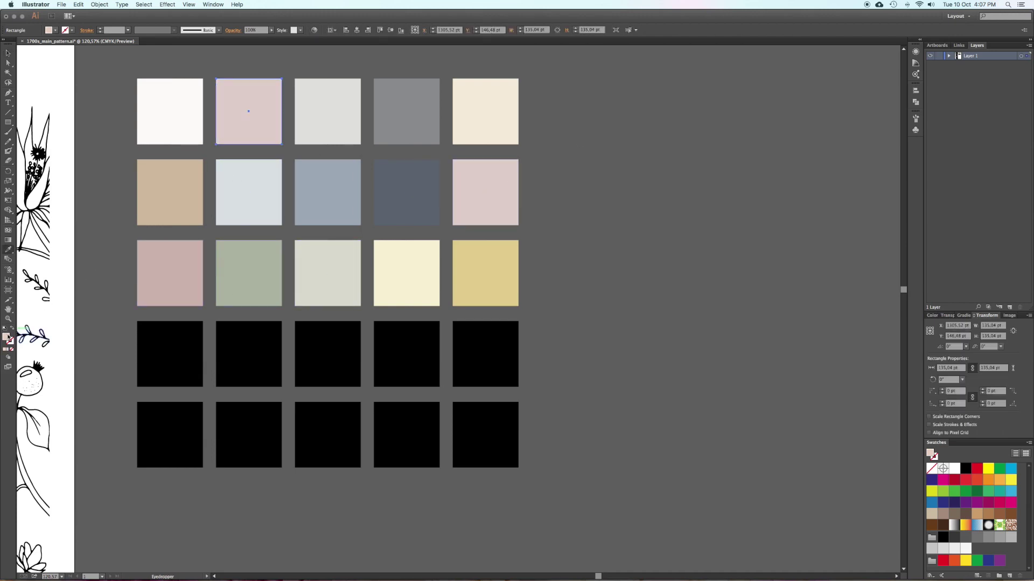
{"action": "double_click", "coordinate": [7, 337]}
{"action": "left_click", "coordinate": [570, 140]}
{"action": "key", "text": "v"}
{"action": "left_click", "coordinate": [563, 179]}
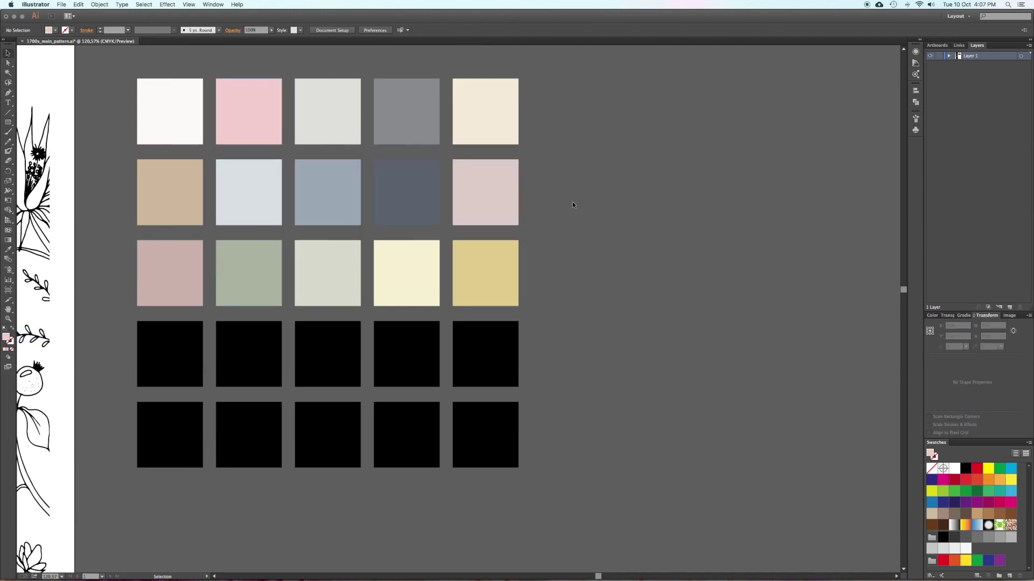
Fill the first square of the fourth row with a deeper rose based on the first row's soft pink
{"action": "left_click", "coordinate": [183, 331]}
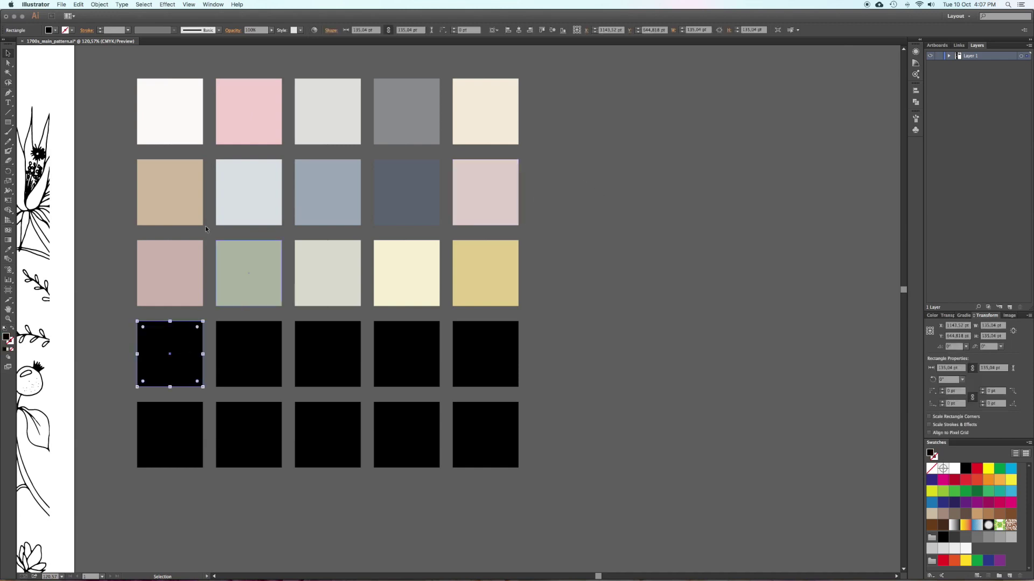
{"action": "key", "text": "i"}
{"action": "left_click", "coordinate": [257, 115]}
{"action": "double_click", "coordinate": [7, 337]}
{"action": "left_click", "coordinate": [420, 155]}
{"action": "left_click", "coordinate": [570, 140]}
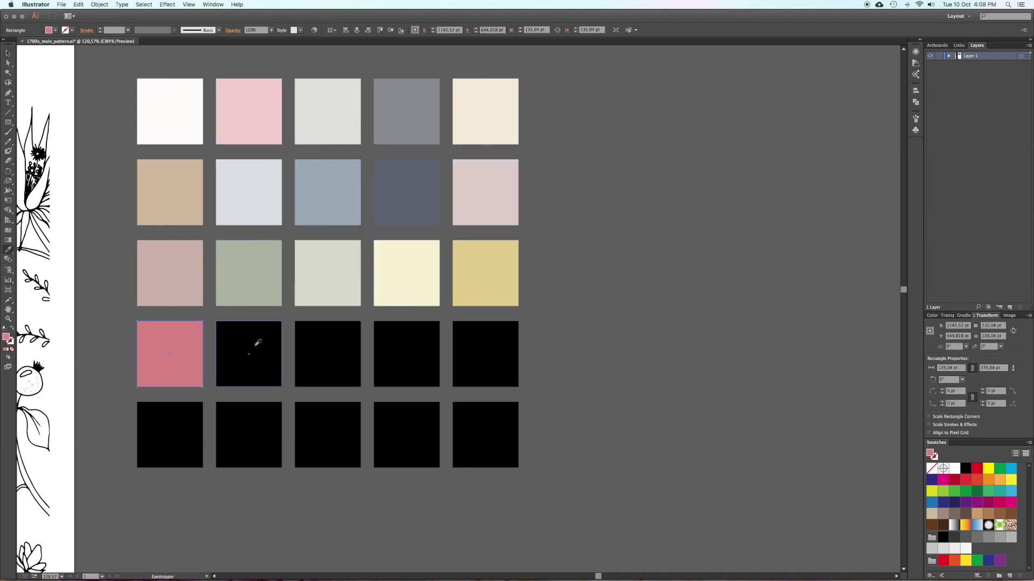
Fill the second square of the fourth row with a dark wine red derived from the neighbouring rose
{"action": "key", "text": "v"}
{"action": "left_click", "coordinate": [265, 351]}
{"action": "key", "text": "i"}
{"action": "left_click", "coordinate": [186, 353]}
{"action": "double_click", "coordinate": [6, 337]}
{"action": "left_click", "coordinate": [435, 177]}
{"action": "left_click", "coordinate": [571, 139]}
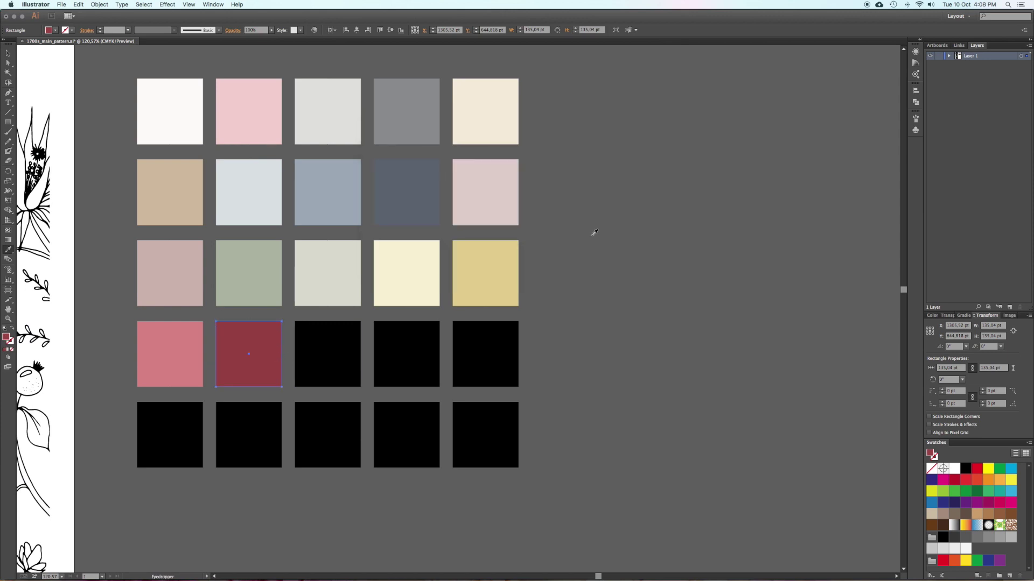
Fill the third square of the fourth row with a bright saturated red, starting from the wine red beside it
{"action": "key", "text": "v"}
{"action": "left_click", "coordinate": [317, 353]}
{"action": "key", "text": "i"}
{"action": "left_click", "coordinate": [267, 353]}
{"action": "double_click", "coordinate": [6, 337]}
{"action": "left_click_drag", "start_coordinate": [448, 190], "coordinate": [460, 198]}
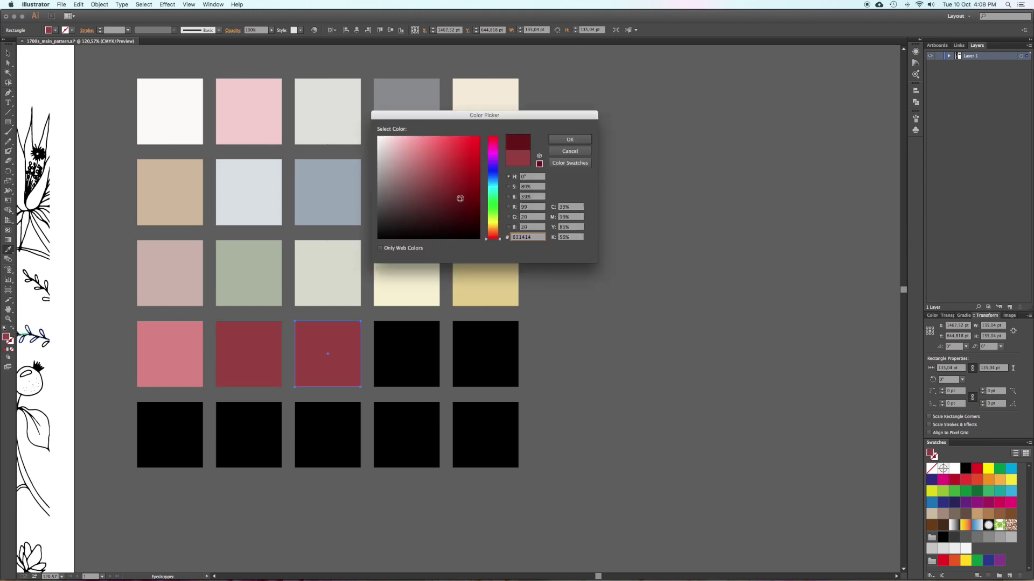
{"action": "left_click", "coordinate": [570, 140]}
Fill the fourth square of the fourth row with a dark navy based on the second row's slate blue
{"action": "key", "text": "v"}
{"action": "left_click", "coordinate": [399, 353]}
{"action": "key", "text": "i"}
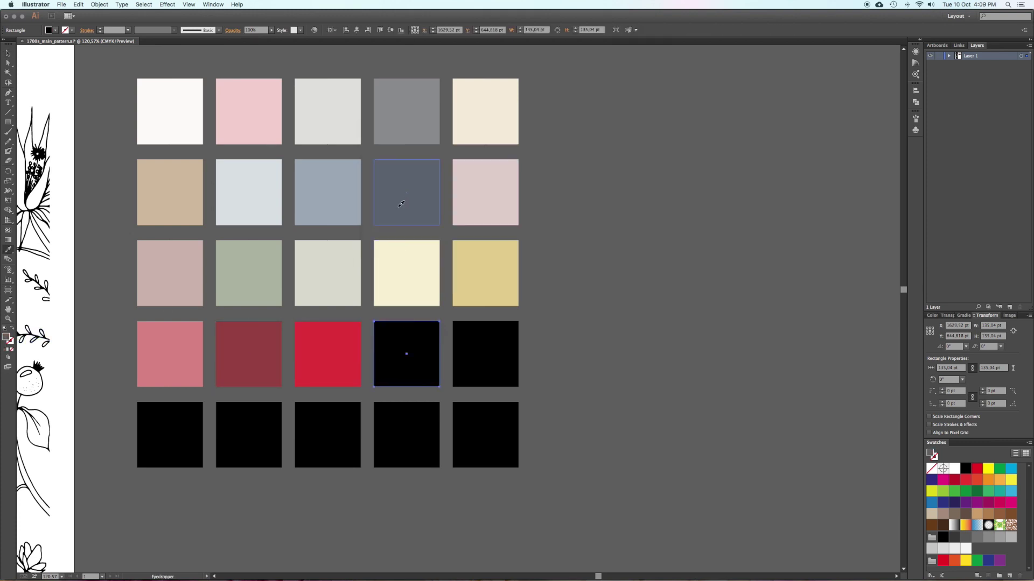
{"action": "left_click", "coordinate": [397, 203]}
{"action": "double_click", "coordinate": [6, 337]}
{"action": "left_click_drag", "start_coordinate": [412, 207], "coordinate": [417, 208]}
{"action": "left_click", "coordinate": [570, 140]}
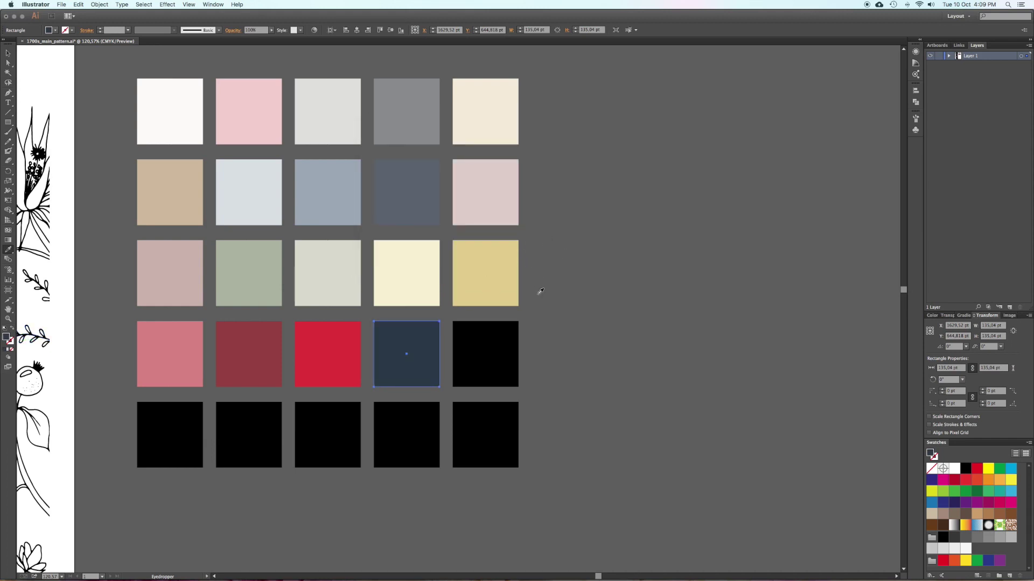
Fill the last square of the fourth row with a medium green based on the third row's sage green
{"action": "left_click", "coordinate": [485, 354], "text": "super"}
{"action": "left_click", "coordinate": [261, 261]}
{"action": "double_click", "coordinate": [7, 337]}
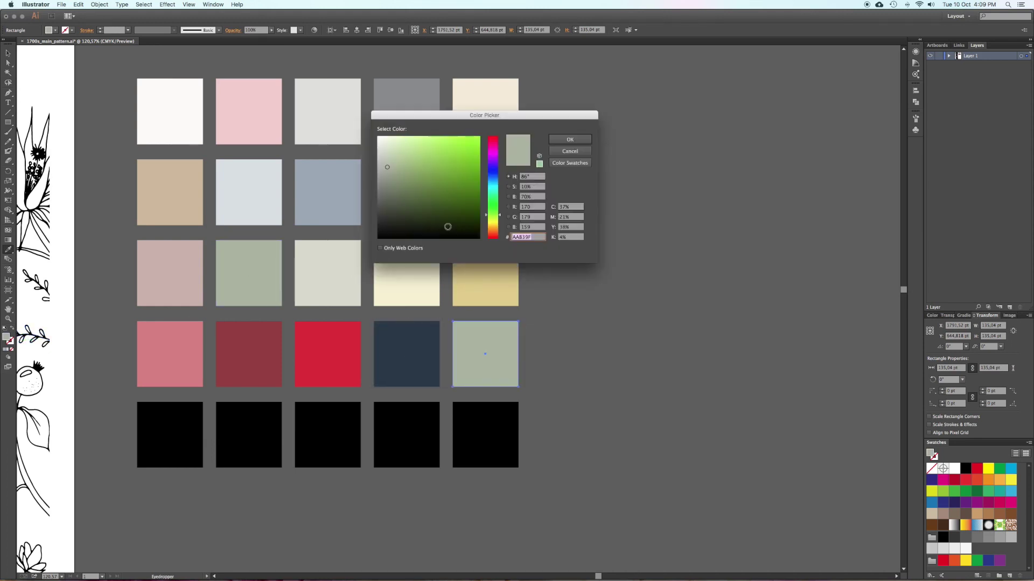
{"action": "left_click", "coordinate": [570, 140]}
Fill the first square of the fifth row with a dark olive green derived from the fourth row's medium green
{"action": "left_click", "coordinate": [178, 427], "text": "super"}
{"action": "left_click", "coordinate": [456, 341]}
{"action": "double_click", "coordinate": [6, 337]}
{"action": "left_click", "coordinate": [412, 205]}
{"action": "left_click", "coordinate": [570, 140]}
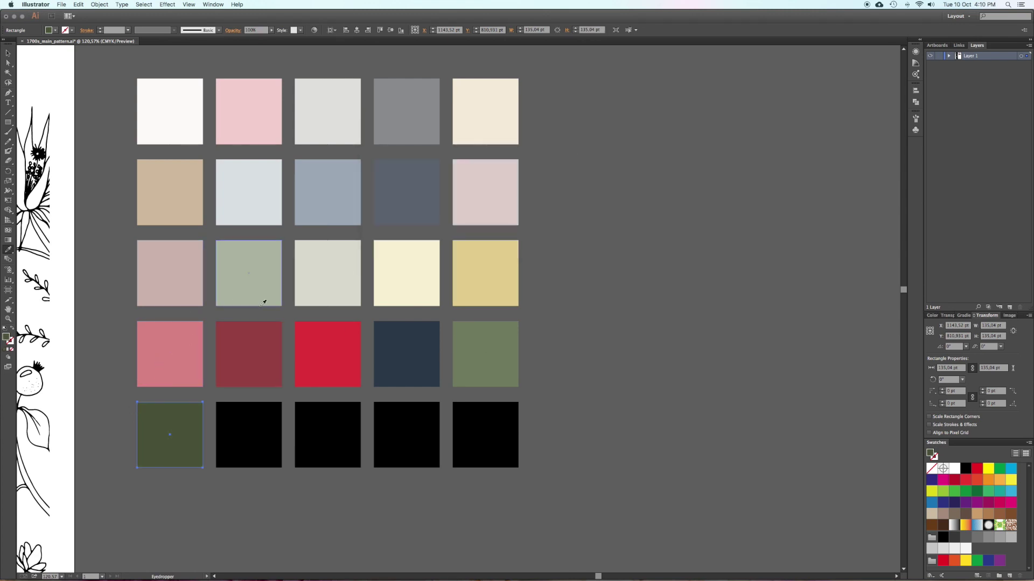
Fill the second square of the fifth row with a darker blue-grey based on the second row's medium blue
{"action": "left_click", "coordinate": [248, 435], "text": "super"}
{"action": "left_click", "coordinate": [346, 192]}
{"action": "double_click", "coordinate": [6, 337]}
{"action": "left_click", "coordinate": [387, 192]}
{"action": "key", "text": "Return"}
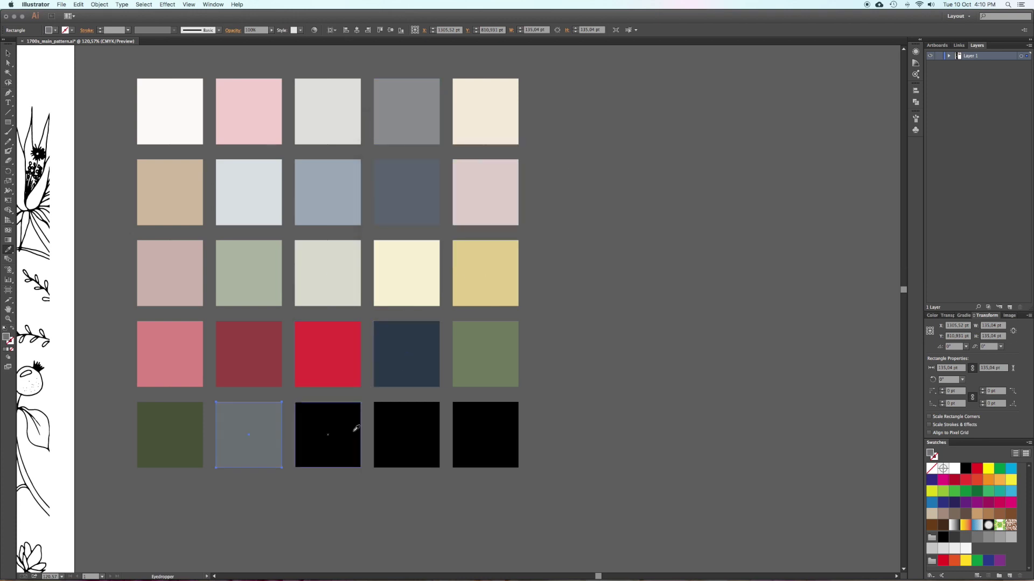
Fill the third square of the fifth row with a light yellow-green based on the third row's pale green
{"action": "left_click", "coordinate": [343, 419], "text": "super"}
{"action": "left_click", "coordinate": [328, 274]}
{"action": "double_click", "coordinate": [6, 337]}
{"action": "left_click", "coordinate": [398, 153]}
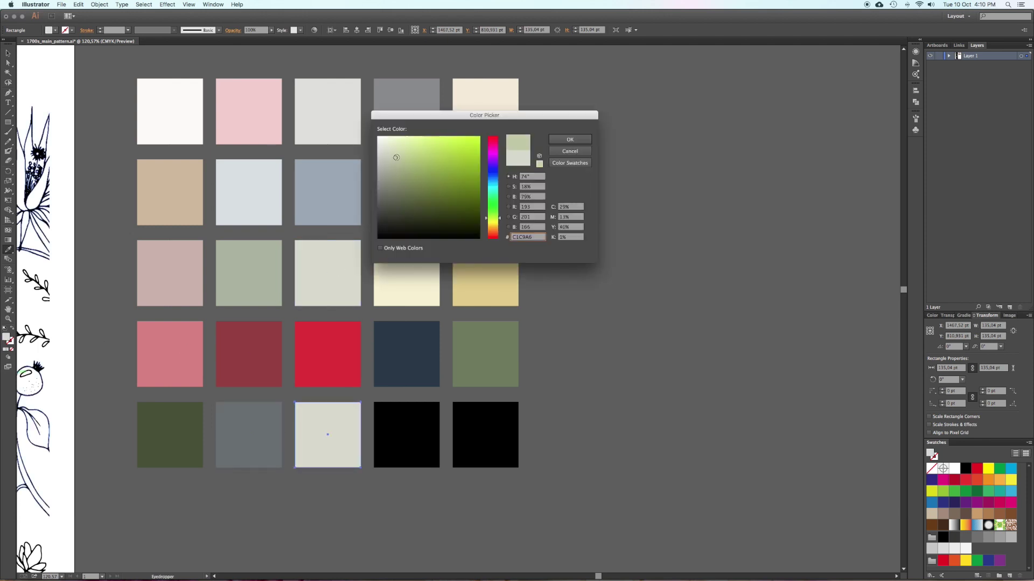
{"action": "left_click", "coordinate": [569, 139]}
Fill the fourth square of the fifth row with a near-black green derived from the row's olive green
{"action": "left_click", "coordinate": [406, 428], "text": "super"}
{"action": "left_click", "coordinate": [171, 435]}
{"action": "double_click", "coordinate": [6, 337]}
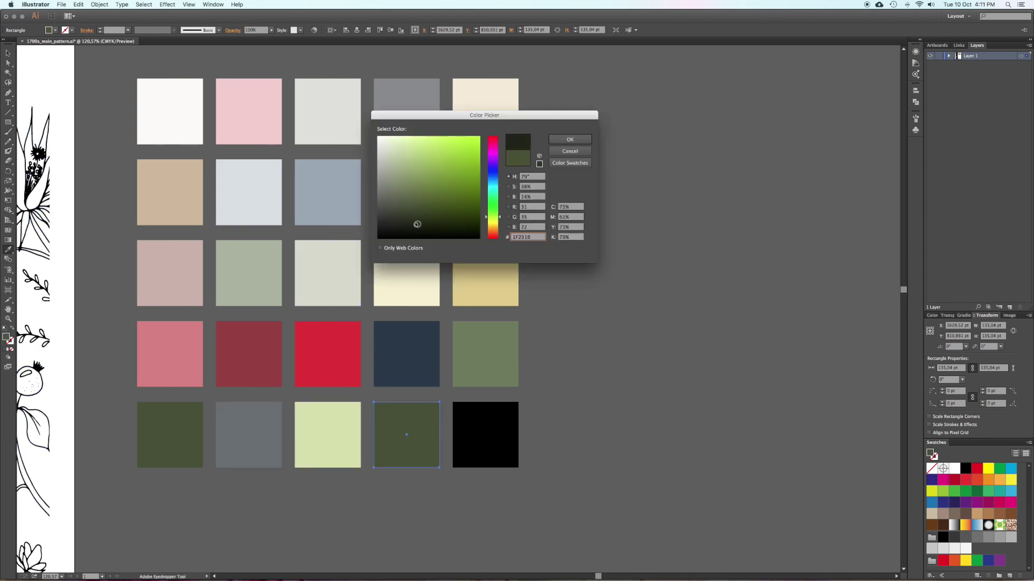
{"action": "left_click", "coordinate": [564, 141]}
Fill the last square of the fifth row with a near-black navy based on the fourth row's navy, and deselect
{"action": "left_click", "coordinate": [484, 435], "text": "super"}
{"action": "left_click", "coordinate": [407, 354]}
{"action": "double_click", "coordinate": [6, 337]}
{"action": "left_click", "coordinate": [428, 227]}
{"action": "left_click", "coordinate": [564, 139]}
{"action": "left_click", "coordinate": [106, 103], "text": "super"}
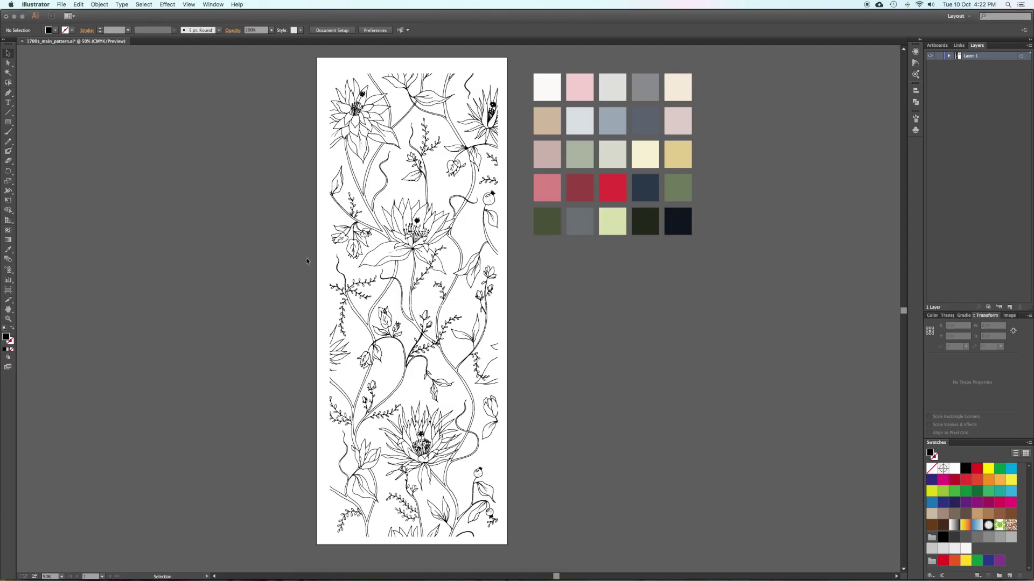
Duplicate the lower drawing and put the copy directly to the right of the original
{"action": "left_click_drag", "start_coordinate": [307, 261], "coordinate": [376, 329]}
{"action": "left_click_drag", "start_coordinate": [481, 338], "coordinate": [660, 335]}
{"action": "left_click", "coordinate": [589, 366]}
Put a copy of the upper drawing to the left of the artboard, and move the colour grid farther right
{"action": "left_click_drag", "start_coordinate": [514, 199], "coordinate": [257, 188]}
{"action": "left_click_drag", "start_coordinate": [617, 90], "coordinate": [826, 103]}
{"action": "left_click", "coordinate": [754, 291]}
Resize the artboard with the A3 preset, keeping the 841.89 pt width and entering a taller custom height
{"action": "double_click", "coordinate": [8, 290]}
{"action": "left_click", "coordinate": [538, 267]}
{"action": "left_click", "coordinate": [535, 297]}
{"action": "left_click", "coordinate": [540, 292]}
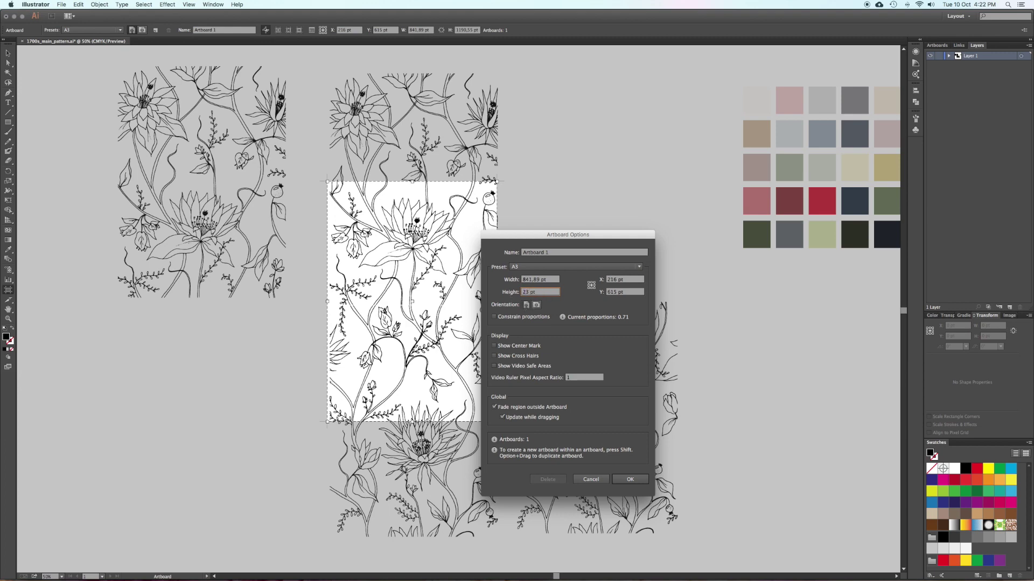
{"action": "left_click", "coordinate": [630, 479]}
Move the upper drawing to the artboard's top edge and shift the lower drawing up toward it
{"action": "key", "text": "v"}
{"action": "left_click_drag", "start_coordinate": [414, 98], "coordinate": [411, 86]}
{"action": "left_click", "coordinate": [521, 222]}
{"action": "left_click_drag", "start_coordinate": [428, 223], "coordinate": [429, 221]}
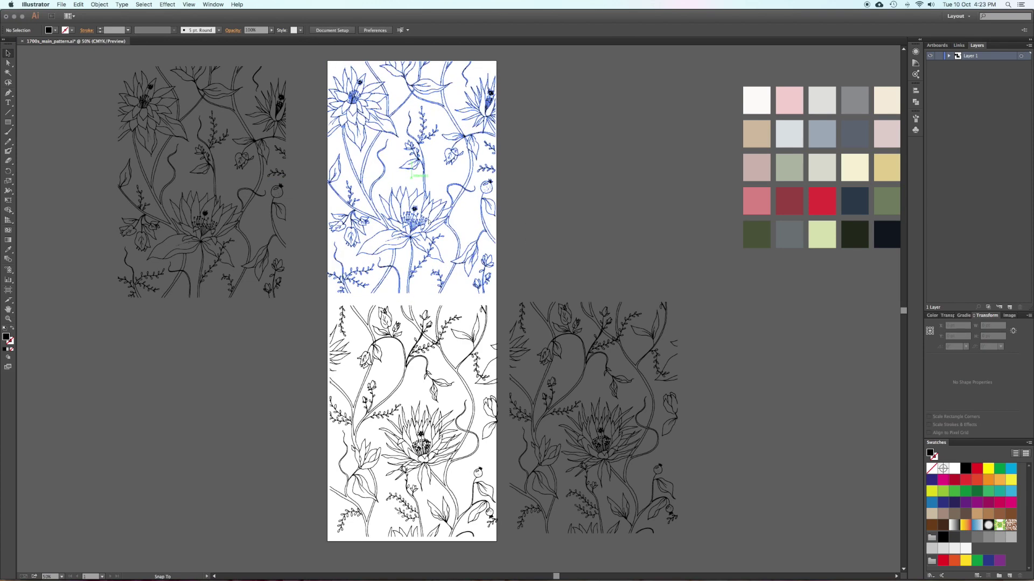
{"action": "left_click", "coordinate": [429, 366]}
{"action": "left_click_drag", "start_coordinate": [432, 353], "coordinate": [430, 341]}
{"action": "left_click", "coordinate": [511, 242]}
Fine-adjust the lower drawing upward so its stems meet the cut lines of the upper drawing
{"action": "left_click", "coordinate": [455, 350]}
{"action": "left_click", "coordinate": [498, 305]}
{"action": "left_click_drag", "start_coordinate": [513, 352], "coordinate": [501, 112]}
{"action": "left_click_drag", "start_coordinate": [274, 122], "coordinate": [616, 355]}
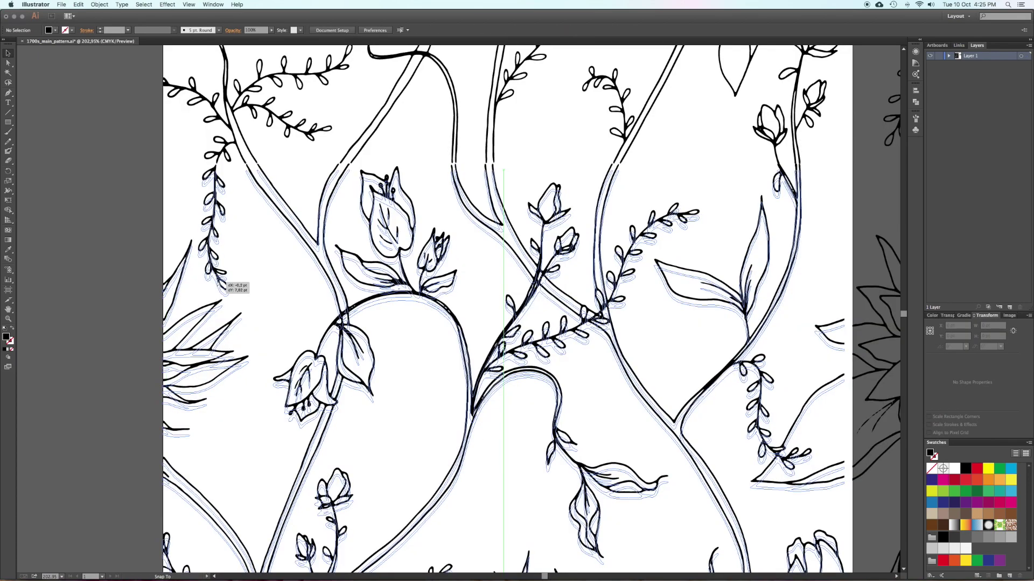
{"action": "mouse_move", "coordinate": [212, 288]}
{"action": "left_mouse_down"}
{"action": "mouse_move", "coordinate": [213, 277]}
{"action": "mouse_move", "coordinate": [221, 283]}
{"action": "left_mouse_up"}
{"action": "left_click", "coordinate": [159, 393]}
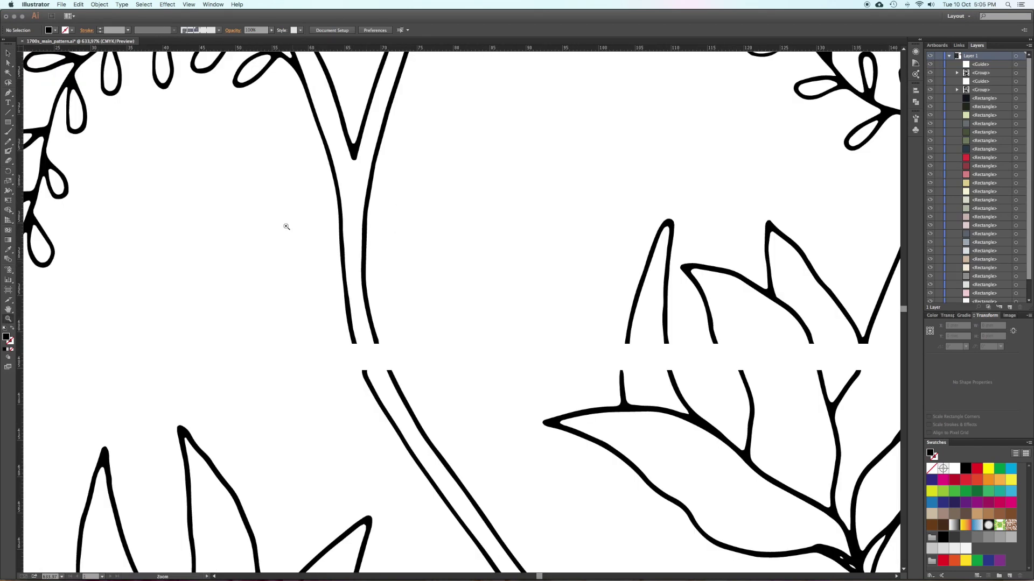
Bridge the seam gap in the forked stem with Blob Brush strokes and trim the uneven edges with the Eraser
{"action": "left_click_drag", "start_coordinate": [309, 298], "coordinate": [495, 437]}
{"action": "mouse_move", "coordinate": [278, 199]}
{"action": "left_mouse_down"}
{"action": "mouse_move", "coordinate": [311, 305]}
{"action": "mouse_move", "coordinate": [358, 393]}
{"action": "left_mouse_up"}
{"action": "left_click_drag", "start_coordinate": [347, 143], "coordinate": [425, 331]}
{"action": "key", "text": "shift+e"}
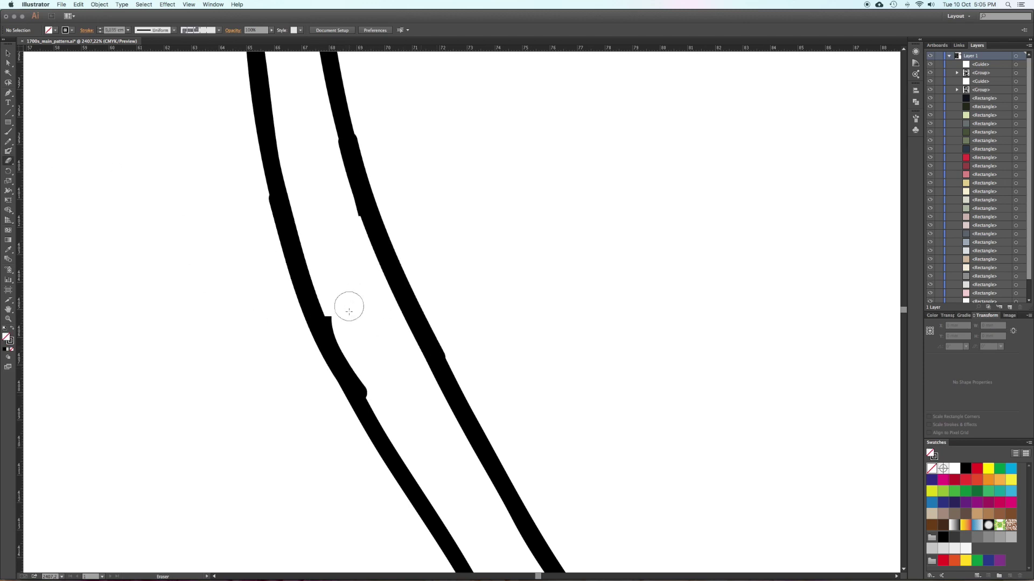
{"action": "left_click_drag", "start_coordinate": [807, 286], "coordinate": [136, 302]}
{"action": "key", "text": "shift+b"}
{"action": "mouse_move", "coordinate": [276, 226]}
{"action": "left_mouse_down"}
{"action": "mouse_move", "coordinate": [258, 338]}
{"action": "mouse_move", "coordinate": [263, 447]}
{"action": "left_mouse_up"}
Bridge the seam gap in the outer petal outlines of the half-open flower with the Blob Brush
{"action": "key", "text": "super+0"}
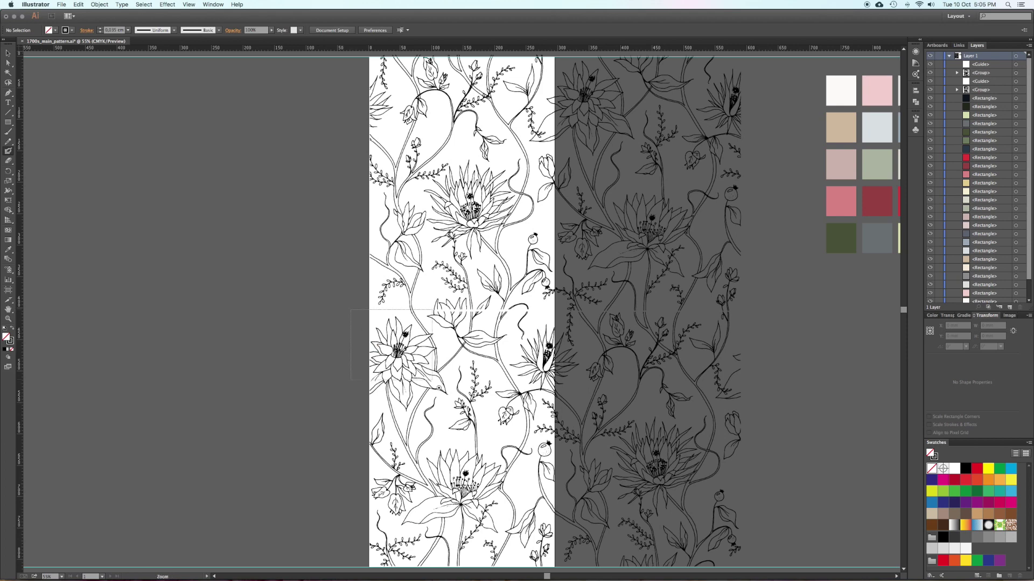
{"action": "left_click_drag", "start_coordinate": [438, 388], "coordinate": [445, 397]}
{"action": "left_click_drag", "start_coordinate": [784, 112], "coordinate": [381, 327]}
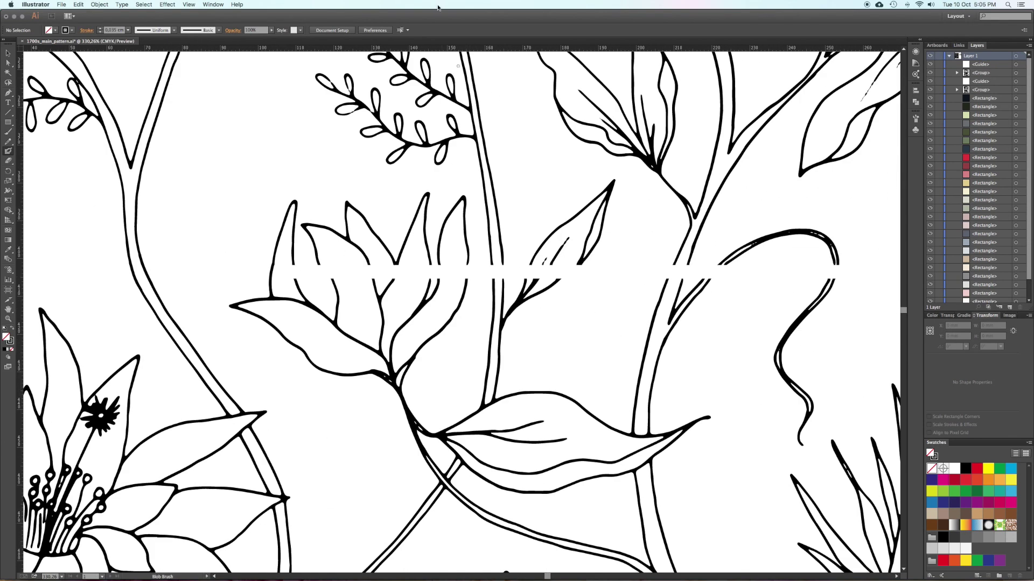
{"action": "left_click_drag", "start_coordinate": [258, 258], "coordinate": [340, 311]}
{"action": "left_click_drag", "start_coordinate": [411, 125], "coordinate": [439, 285]}
{"action": "mouse_move", "coordinate": [645, 99]}
{"action": "left_mouse_down"}
{"action": "mouse_move", "coordinate": [299, 118]}
{"action": "mouse_move", "coordinate": [479, 334]}
{"action": "left_mouse_up"}
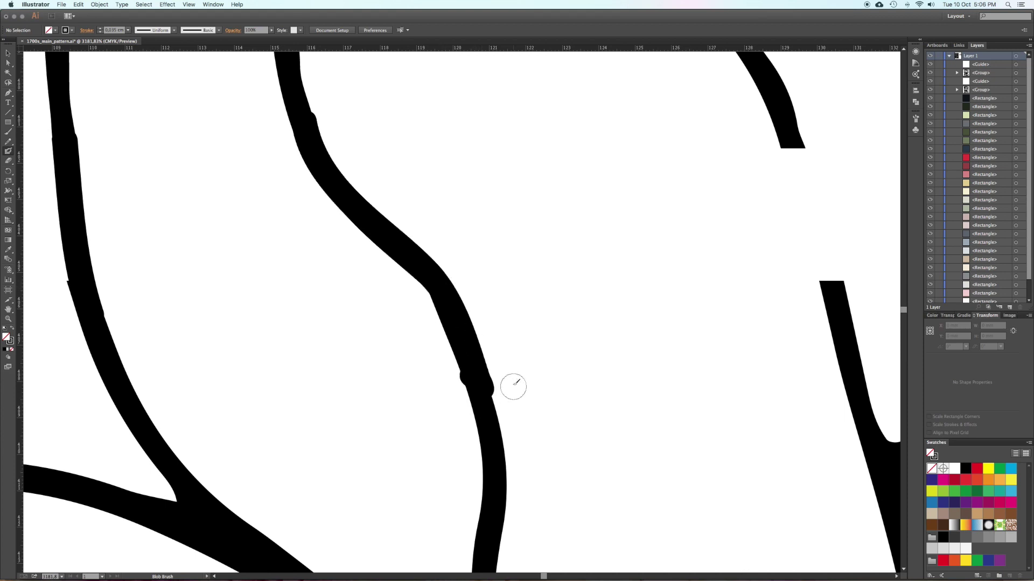
Join the inner petal outlines of the same flower across the seam with the Blob Brush, and switch to the Eraser for cleanup
{"action": "key", "text": "super+minus"}
{"action": "key", "text": "super+minus"}
{"action": "key", "text": "super+minus"}
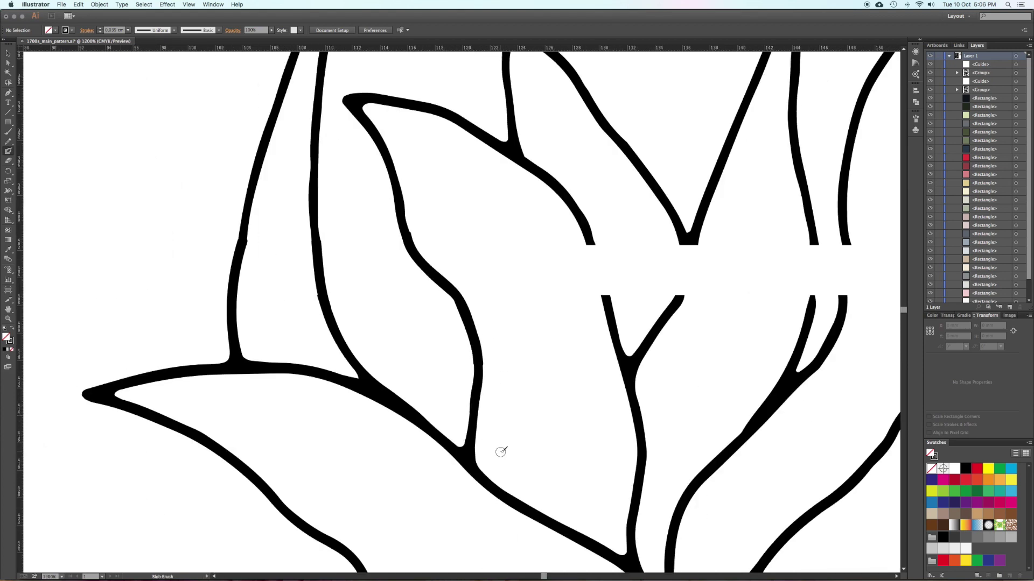
{"action": "left_click_drag", "start_coordinate": [615, 234], "coordinate": [337, 273]}
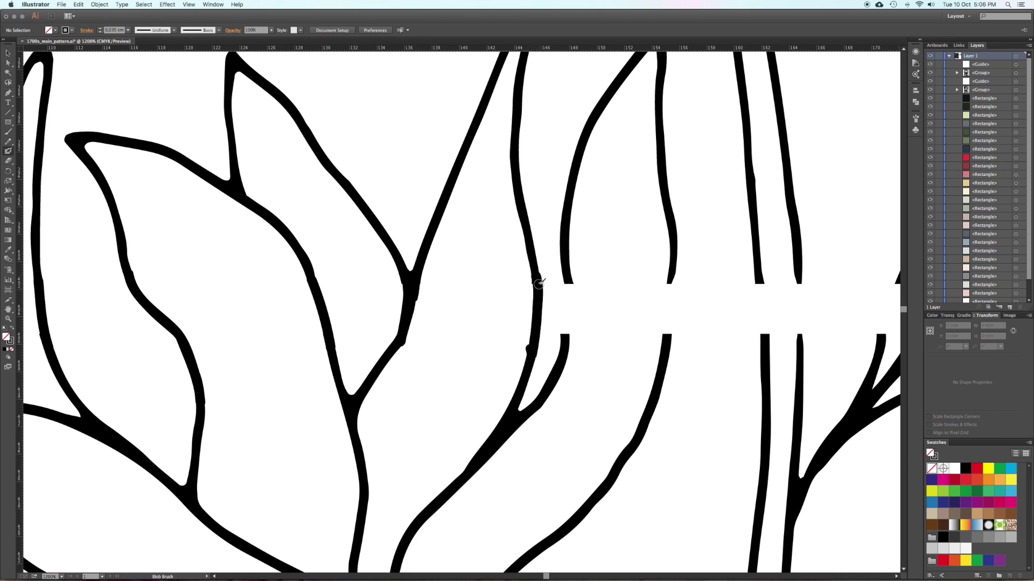
{"action": "key", "text": "shift+e"}
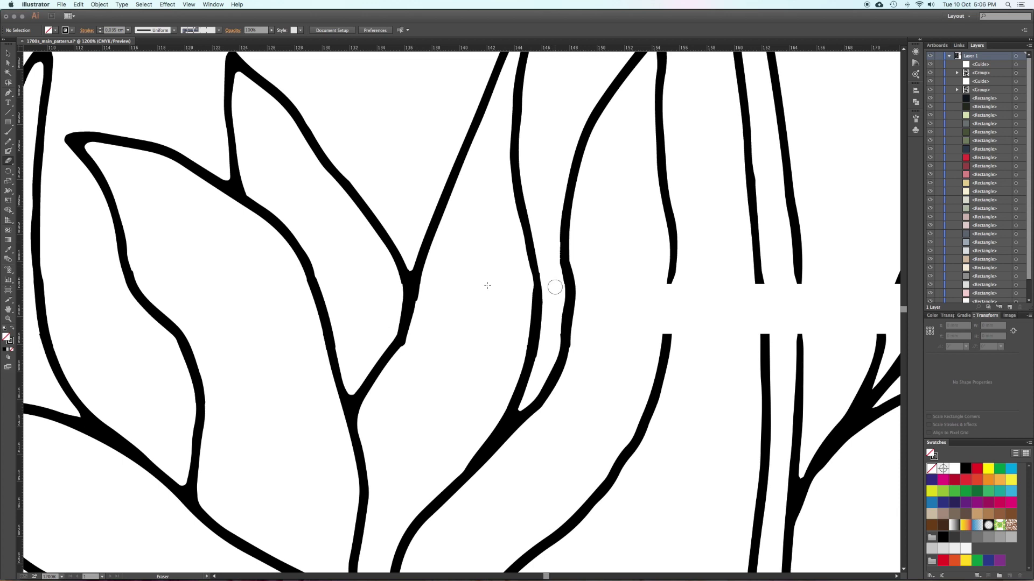
Redraw the cut leaves and twig lines of the leafy sprigs across the artboard's right edge with the Blob Brush
{"action": "scroll", "coordinate": [602, 337], "scroll_direction": "right", "scroll_amount": 5}
{"action": "scroll", "coordinate": [603, 337], "scroll_direction": "down", "scroll_amount": 2}
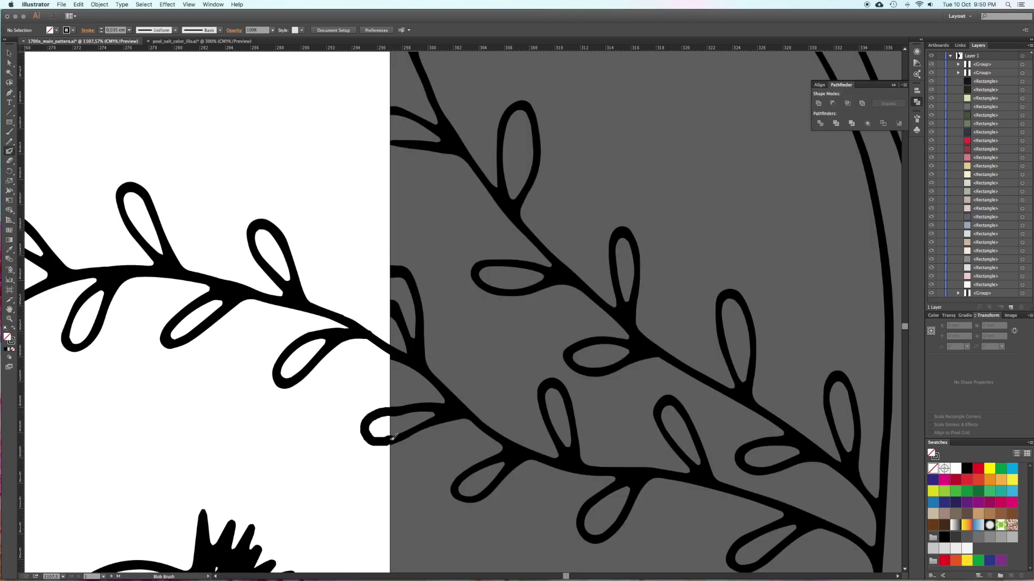
{"action": "scroll", "coordinate": [422, 318], "scroll_direction": "up", "scroll_amount": 5}
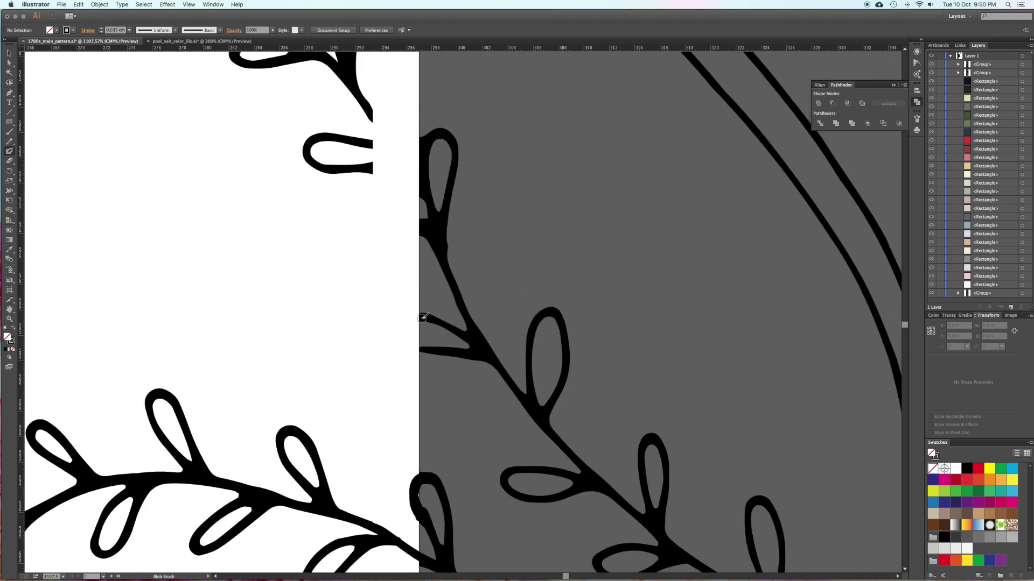
{"action": "scroll", "coordinate": [396, 143], "scroll_direction": "up", "scroll_amount": 4}
{"action": "mouse_move", "coordinate": [329, 247]}
{"action": "left_mouse_down"}
{"action": "mouse_move", "coordinate": [393, 338]}
{"action": "mouse_move", "coordinate": [367, 332]}
{"action": "left_mouse_up"}
{"action": "mouse_move", "coordinate": [402, 390]}
{"action": "left_mouse_down"}
{"action": "mouse_move", "coordinate": [309, 388]}
{"action": "mouse_move", "coordinate": [302, 434]}
{"action": "mouse_move", "coordinate": [367, 402]}
{"action": "mouse_move", "coordinate": [321, 393]}
{"action": "mouse_move", "coordinate": [341, 419]}
{"action": "mouse_move", "coordinate": [395, 390]}
{"action": "left_mouse_up"}
{"action": "key", "text": "super+z"}
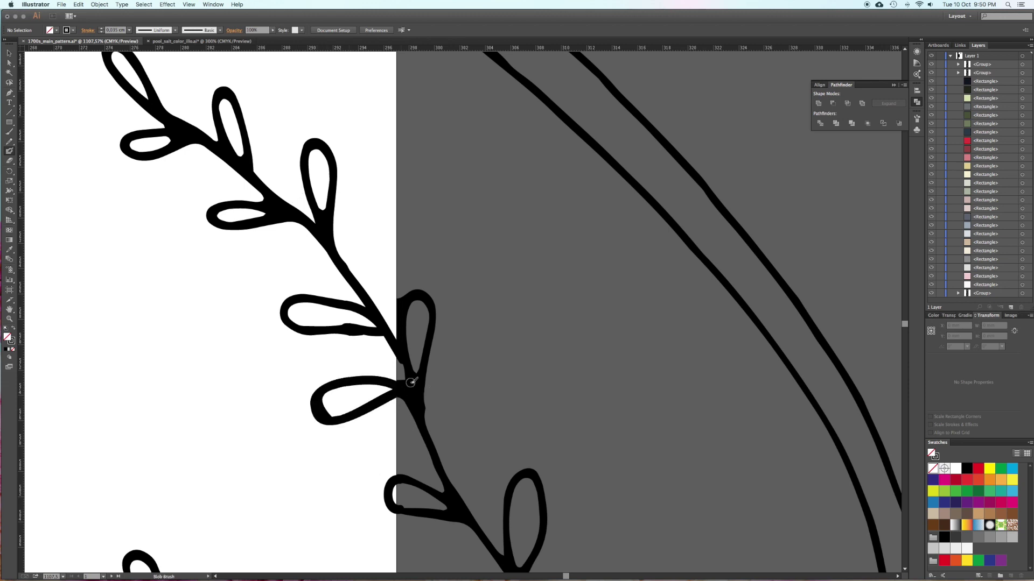
Connect the forked stem's outlines across the artboard's right edge with Blob Brush strokes
{"action": "scroll", "coordinate": [470, 418], "scroll_direction": "up", "scroll_amount": 10}
{"action": "left_click_drag", "start_coordinate": [291, 337], "coordinate": [395, 399]}
{"action": "left_click_drag", "start_coordinate": [337, 322], "coordinate": [398, 369]}
{"action": "mouse_move", "coordinate": [398, 368]}
{"action": "left_mouse_down"}
{"action": "mouse_move", "coordinate": [344, 290]}
{"action": "mouse_move", "coordinate": [347, 203]}
{"action": "left_mouse_up"}
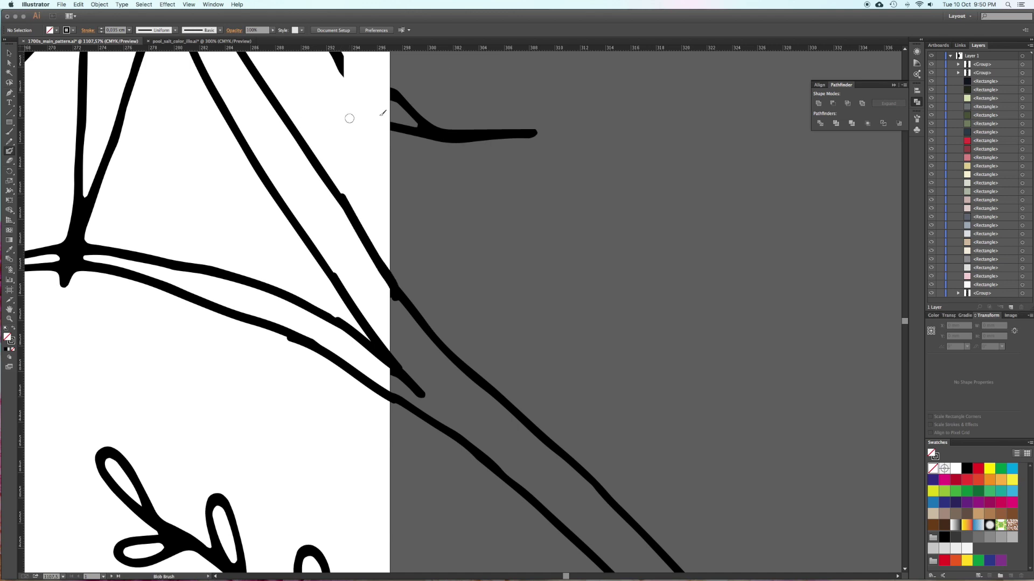
{"action": "scroll", "coordinate": [360, 310], "scroll_direction": "up", "scroll_amount": 5}
{"action": "left_click_drag", "start_coordinate": [395, 291], "coordinate": [346, 207]}
Extend the cut petal outlines of the right-edge flower to meet the lines continuing beyond the artboard
{"action": "left_click_drag", "start_coordinate": [503, 187], "coordinate": [455, 364]}
{"action": "left_click", "coordinate": [9, 161]}
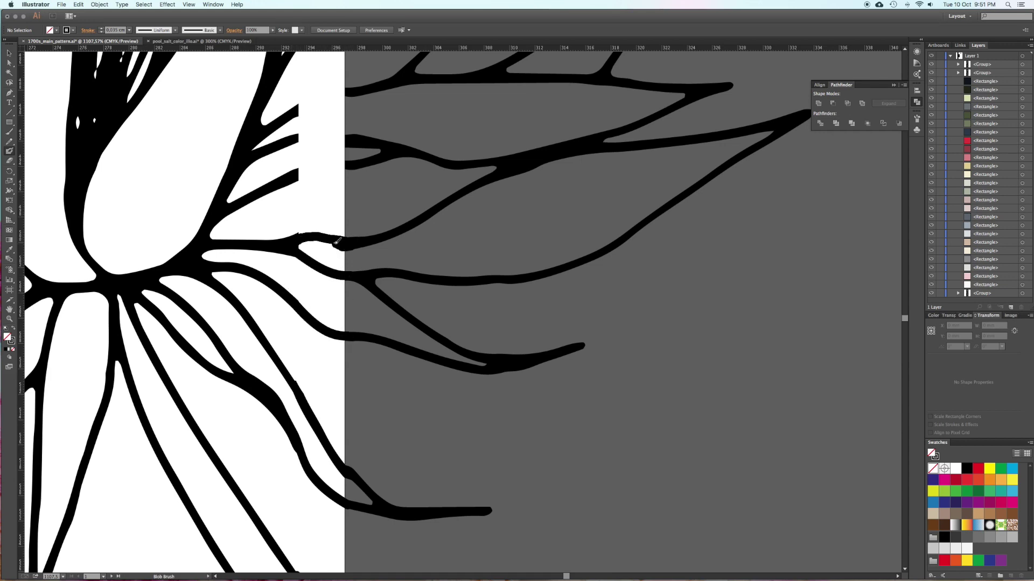
{"action": "scroll", "coordinate": [375, 153], "scroll_direction": "up", "scroll_amount": 5}
{"action": "scroll", "coordinate": [376, 153], "scroll_direction": "left", "scroll_amount": 1}
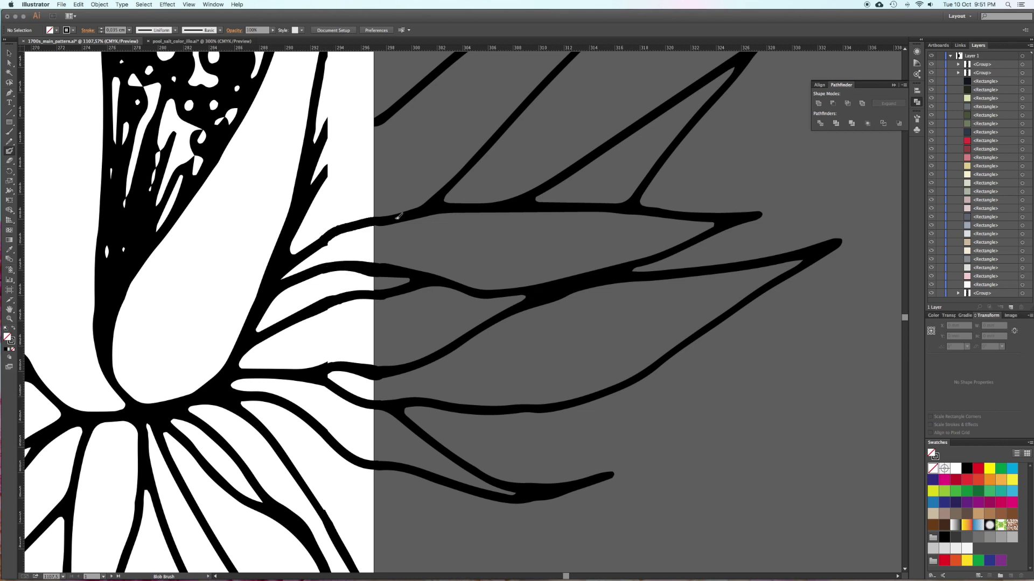
{"action": "left_click_drag", "start_coordinate": [451, 216], "coordinate": [410, 433]}
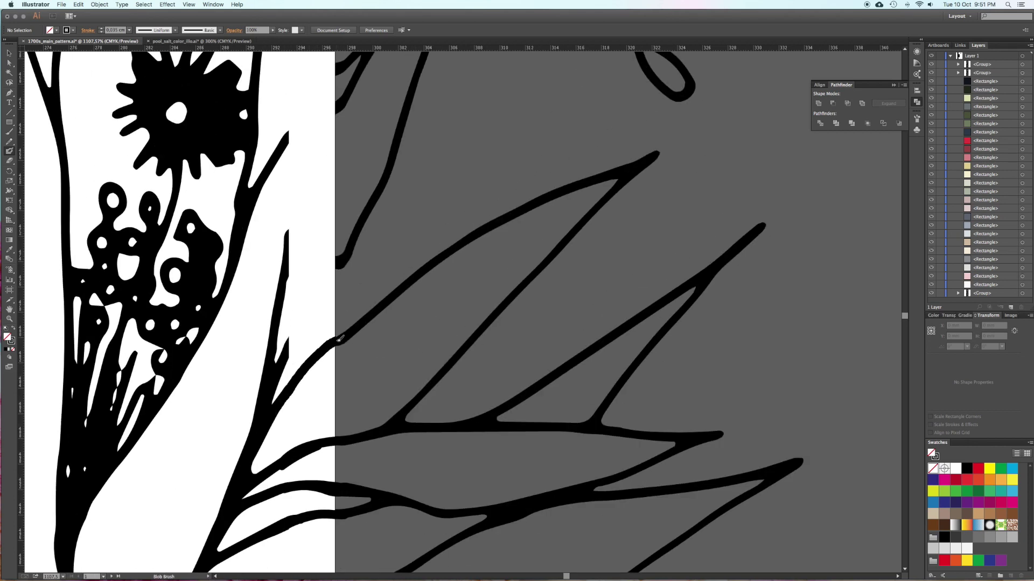
{"action": "scroll", "coordinate": [427, 375], "scroll_direction": "up", "scroll_amount": 7}
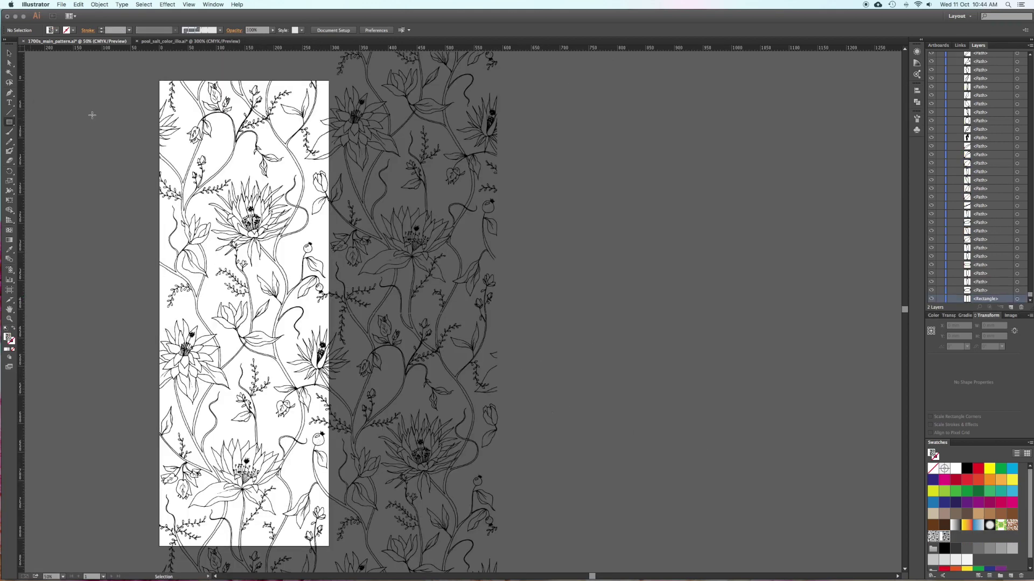
{"action": "left_click_drag", "start_coordinate": [159, 81], "coordinate": [329, 547]}
{"action": "left_click", "coordinate": [13, 350]}
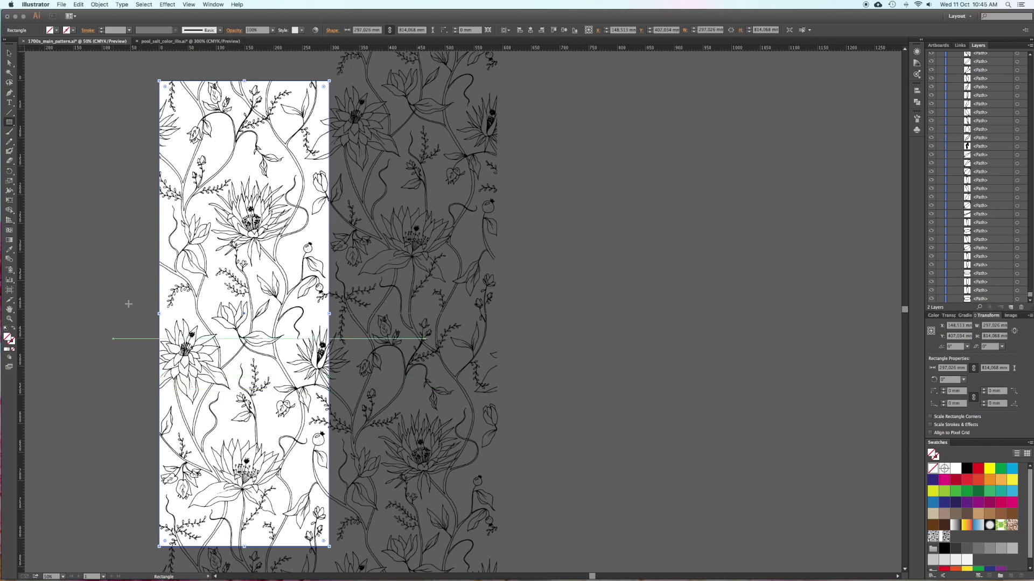
{"action": "key", "text": "super+z"}
{"action": "key", "text": "super+z"}
Save all the artwork, including the backmost bounding rectangle, as a new pattern swatch and deselect it
{"action": "key", "text": "v"}
{"action": "key", "text": "super+a"}
{"action": "left_click_drag", "start_coordinate": [319, 250], "coordinate": [953, 525]}
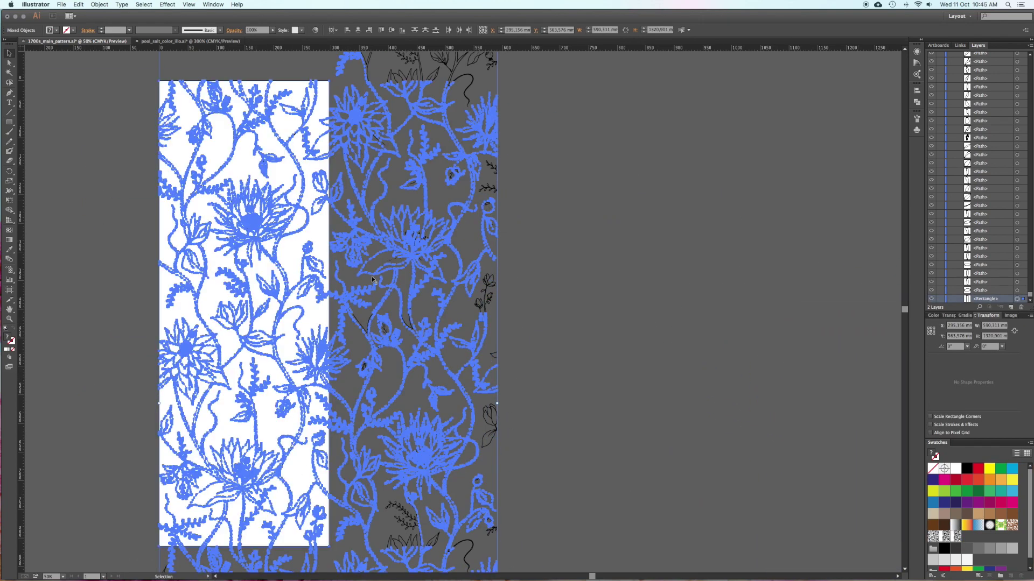
{"action": "left_click", "coordinate": [716, 356]}
Draw a pattern-filled rectangle about 845 × 808 mm to the right of the artwork
{"action": "left_click_drag", "start_coordinate": [716, 356], "coordinate": [524, 339]}
{"action": "left_click", "coordinate": [10, 123]}
{"action": "left_click_drag", "start_coordinate": [366, 83], "coordinate": [850, 545]}
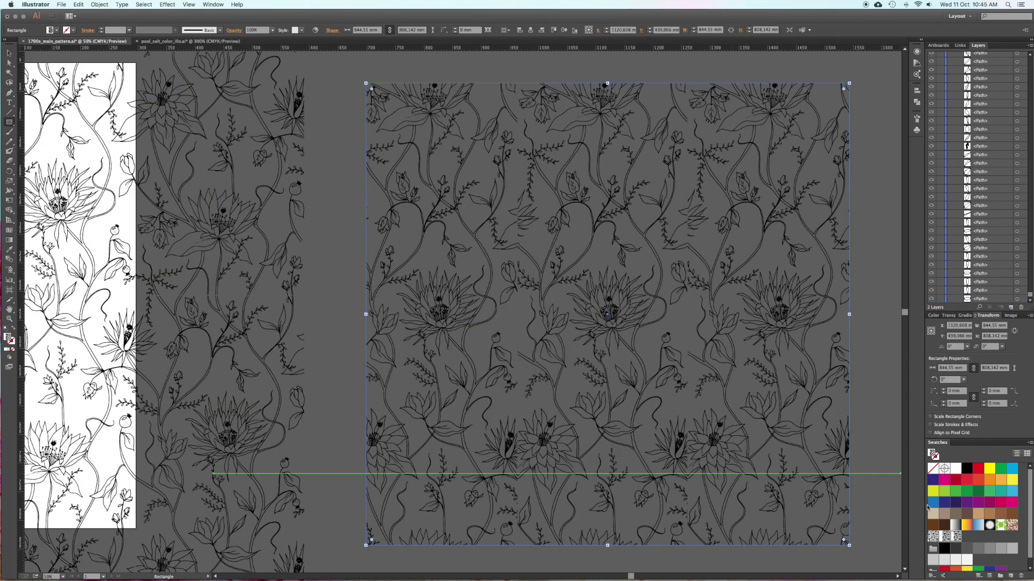
Edit the new pattern swatch to use the Brick by Column tile type and save the pattern
{"action": "double_click", "coordinate": [963, 539]}
{"action": "left_click", "coordinate": [399, 322]}
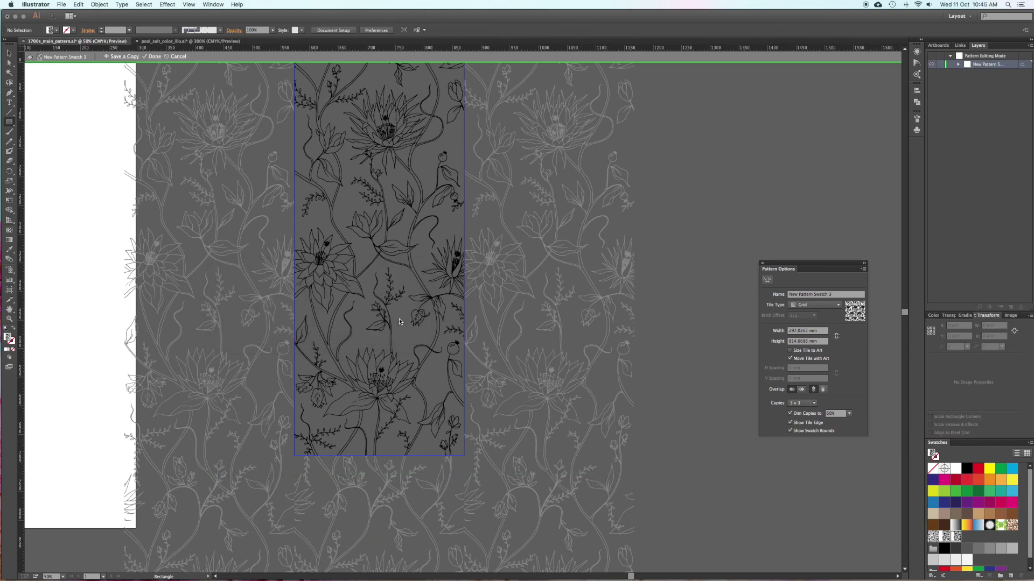
{"action": "left_click", "coordinate": [838, 305]}
{"action": "left_click", "coordinate": [813, 328]}
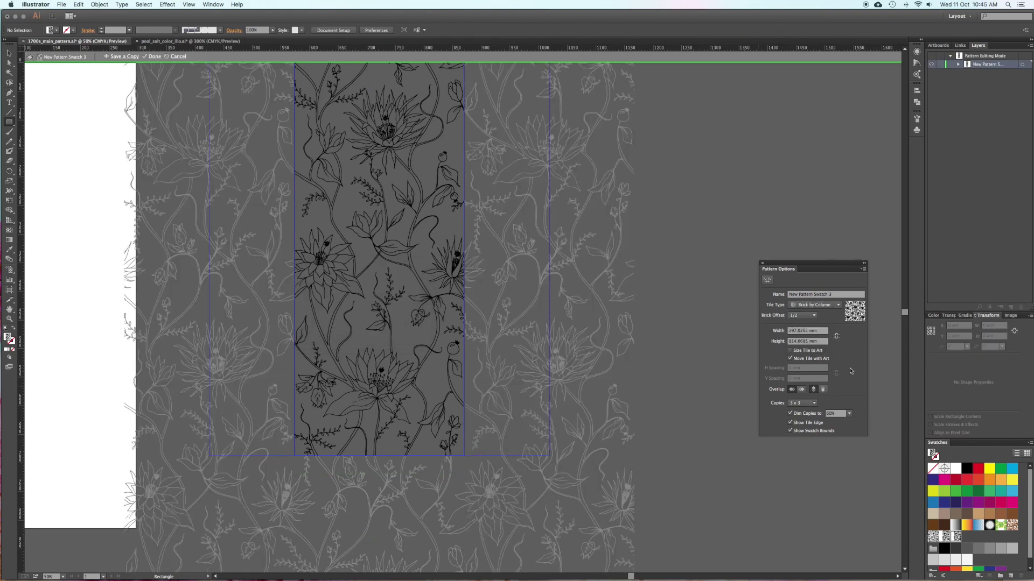
{"action": "left_click", "coordinate": [762, 263]}
{"action": "left_click", "coordinate": [155, 57]}
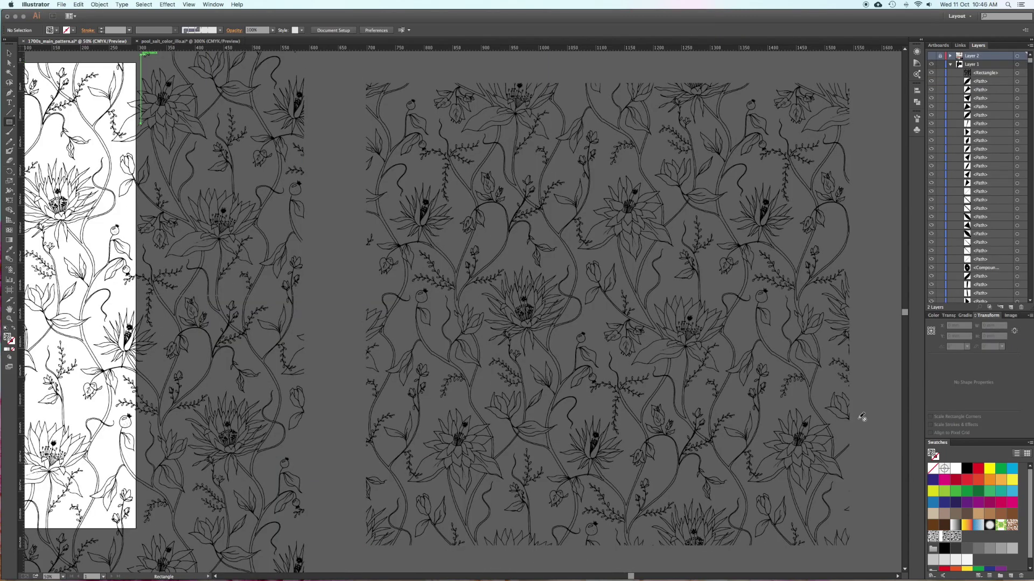
Examine the pattern-filled rectangle up close for breaks in the line work along the tile seams
{"action": "left_click_drag", "start_coordinate": [878, 345], "coordinate": [784, 330]}
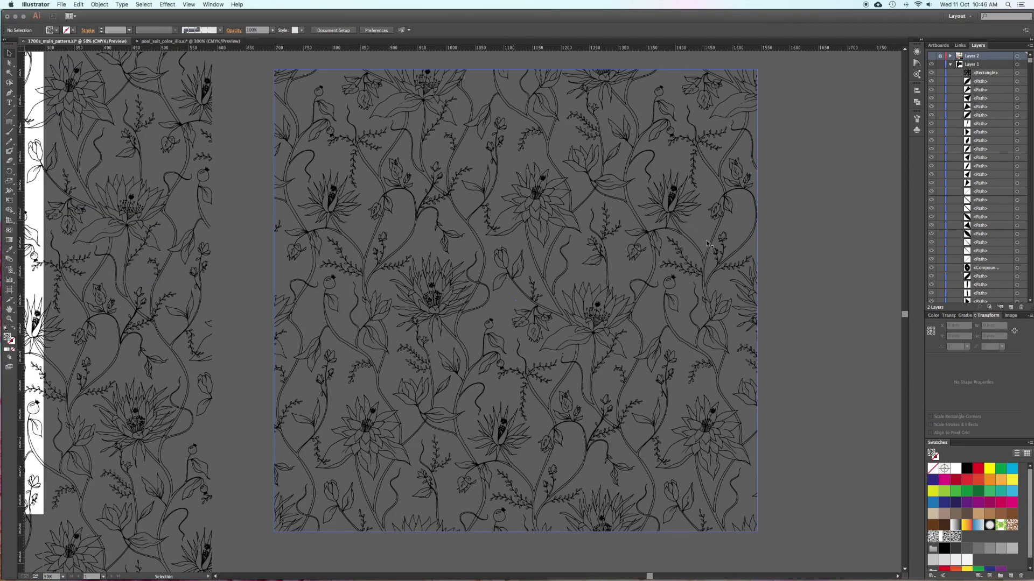
{"action": "left_click_drag", "start_coordinate": [323, 154], "coordinate": [523, 353]}
{"action": "scroll", "coordinate": [214, 143], "scroll_direction": "up", "scroll_amount": 4}
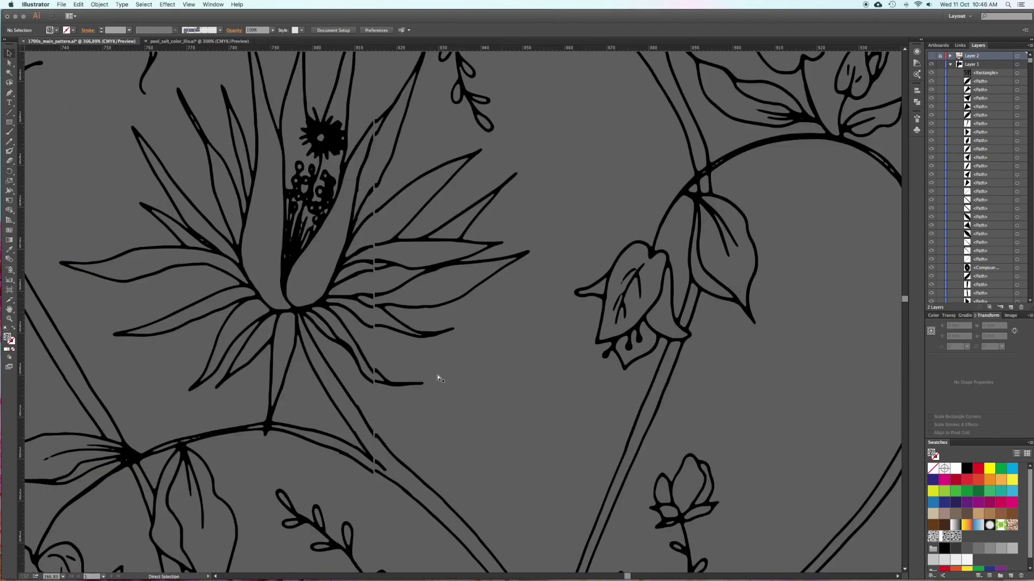
{"action": "scroll", "coordinate": [427, 341], "scroll_direction": "down", "scroll_amount": 9}
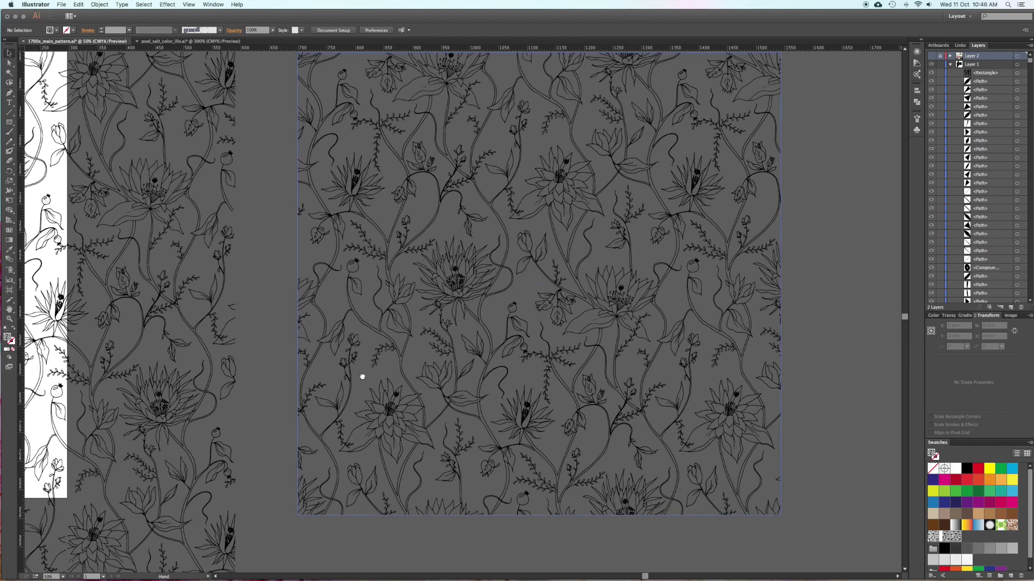
Select the unfilled bounding rectangle at the bottom of Layer 1 for checking against the artboard's left edge
{"action": "left_click_drag", "start_coordinate": [362, 377], "coordinate": [722, 358]}
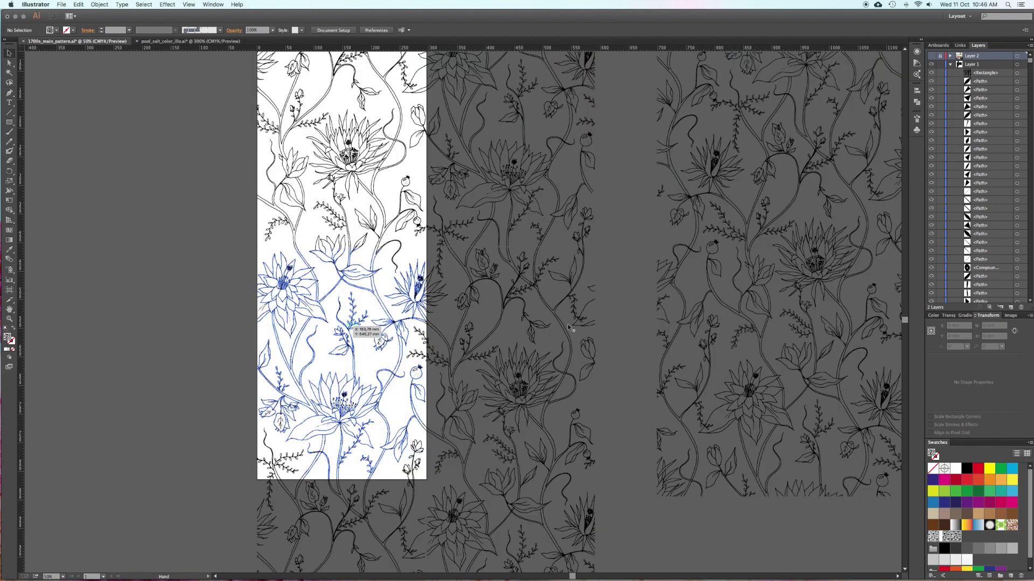
{"action": "left_click_drag", "start_coordinate": [209, 98], "coordinate": [320, 180]}
{"action": "left_click", "coordinate": [229, 186]}
{"action": "left_click_drag", "start_coordinate": [231, 188], "coordinate": [258, 296]}
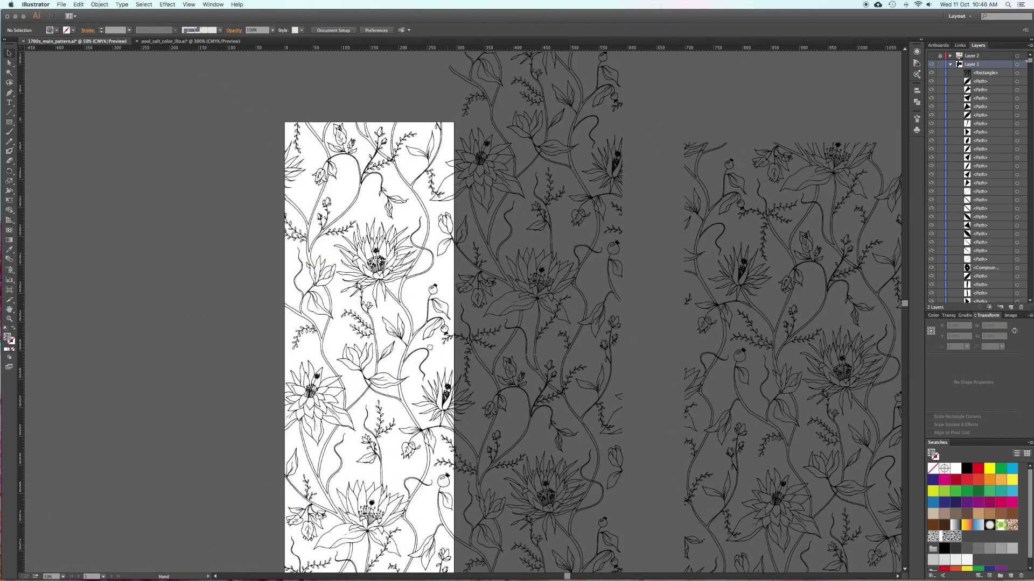
{"action": "left_click_drag", "start_coordinate": [232, 102], "coordinate": [378, 329]}
{"action": "left_click_drag", "start_coordinate": [381, 77], "coordinate": [541, 413]}
{"action": "left_click_drag", "start_coordinate": [348, 124], "coordinate": [472, 341]}
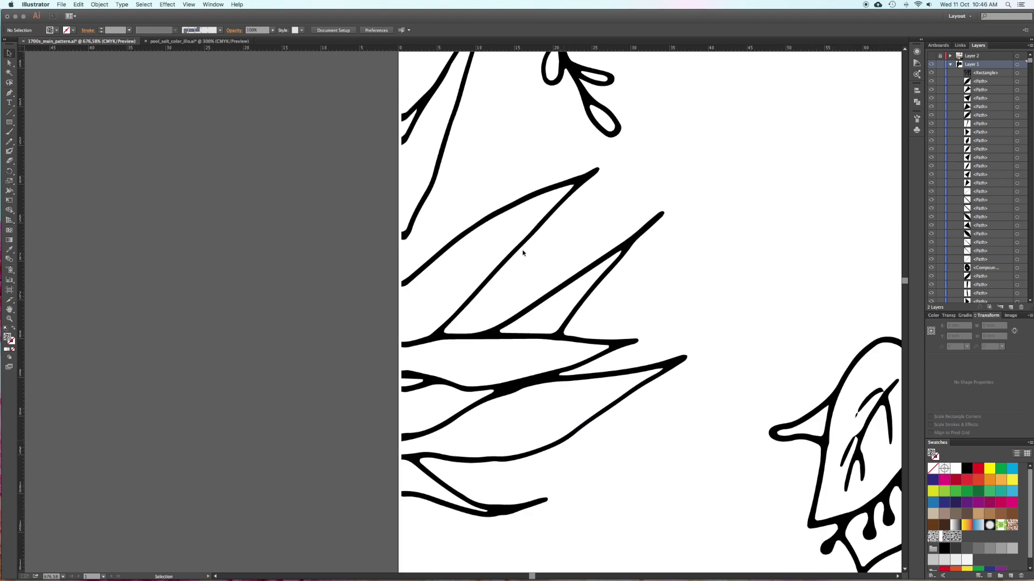
{"action": "left_click_drag", "start_coordinate": [1029, 60], "coordinate": [1029, 295]}
{"action": "left_click", "coordinate": [985, 299]}
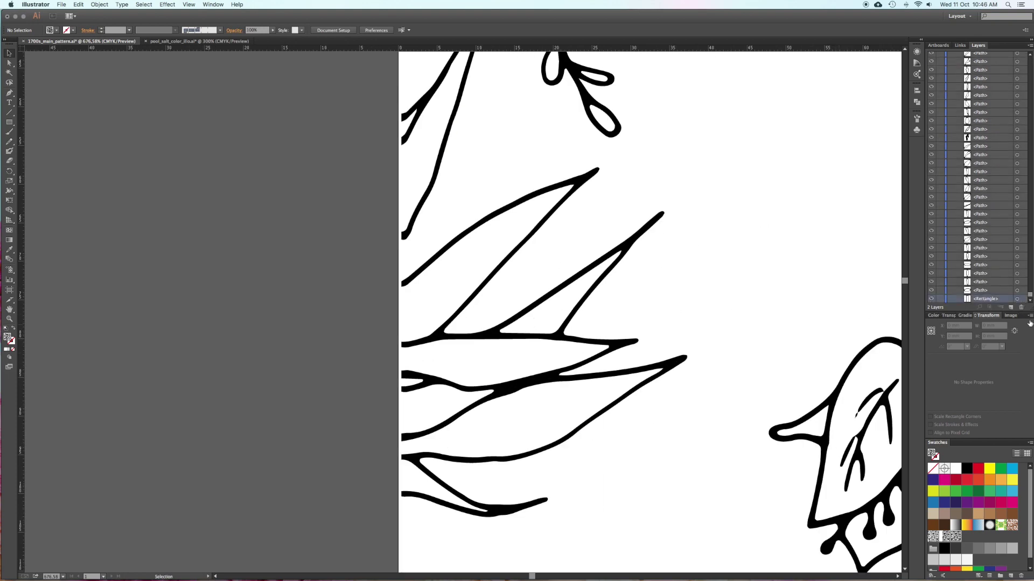
{"action": "left_click", "coordinate": [1023, 299]}
Adjust the bounding rectangle from its upper-left corner to about 296.6 × 814.1 mm, bringing its left edge closer to the line work
{"action": "scroll", "coordinate": [495, 399], "scroll_direction": "down", "scroll_amount": 15}
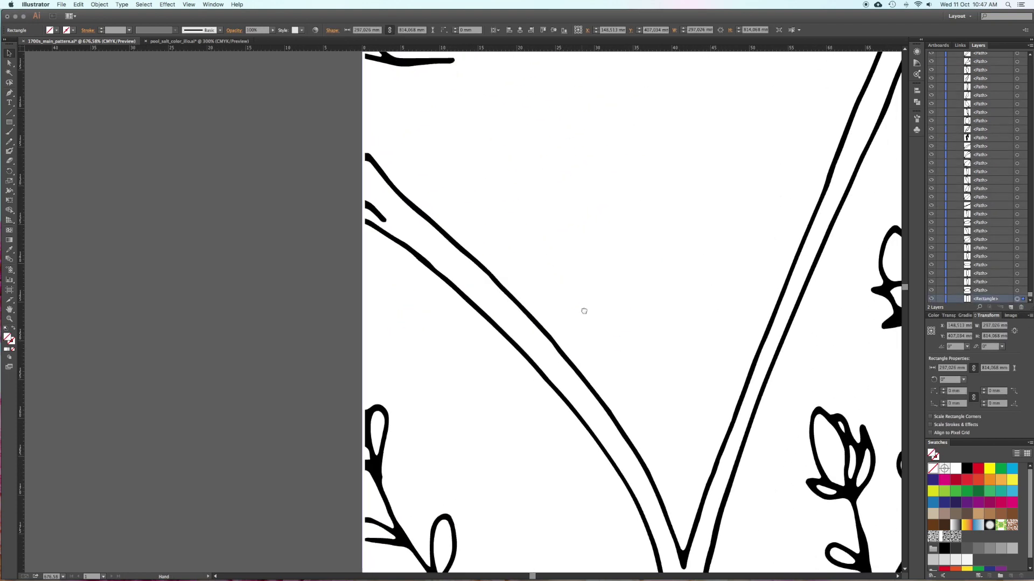
{"action": "left_click_drag", "start_coordinate": [595, 511], "coordinate": [591, 167]}
{"action": "left_click_drag", "start_coordinate": [595, 259], "coordinate": [609, 482]}
{"action": "left_click_drag", "start_coordinate": [599, 151], "coordinate": [611, 479]}
{"action": "left_click_drag", "start_coordinate": [604, 118], "coordinate": [614, 445]}
{"action": "left_click_drag", "start_coordinate": [608, 81], "coordinate": [616, 511]}
{"action": "left_click_drag", "start_coordinate": [611, 81], "coordinate": [622, 397]}
{"action": "scroll", "coordinate": [622, 397], "scroll_direction": "up", "scroll_amount": 5}
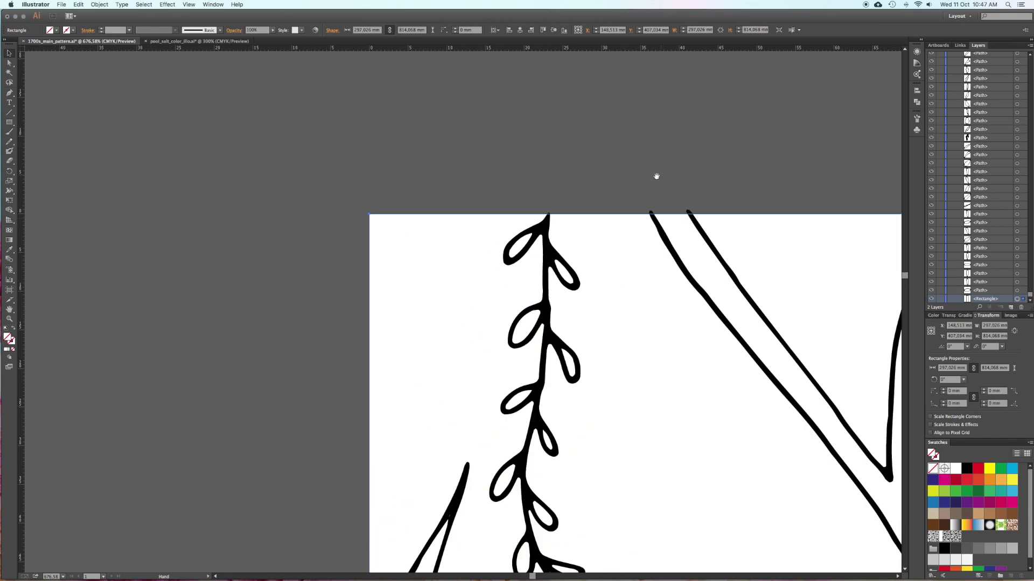
{"action": "left_click_drag", "start_coordinate": [369, 214], "coordinate": [372, 215]}
{"action": "left_click_drag", "start_coordinate": [662, 482], "coordinate": [631, 177]}
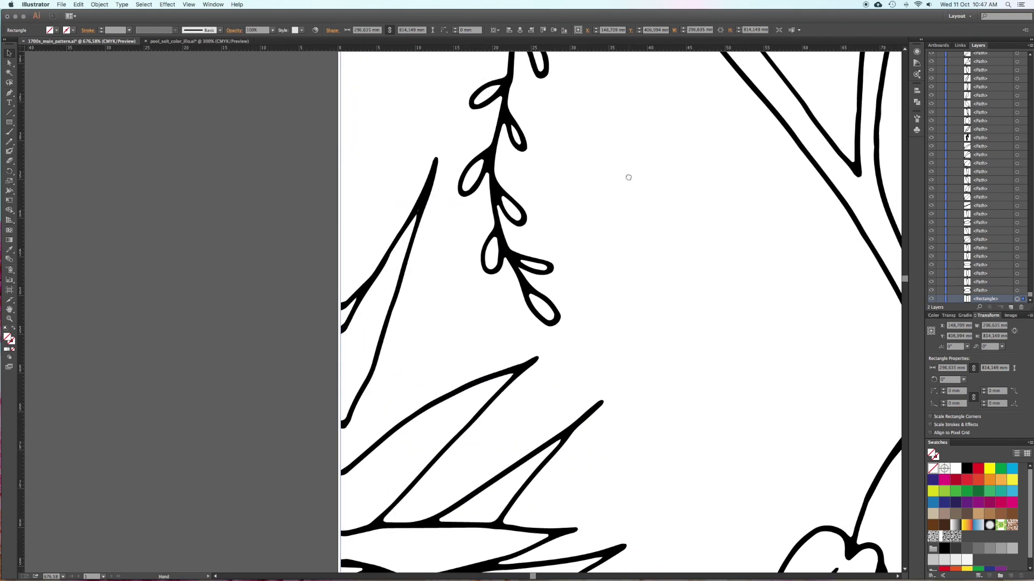
Deselect the bounding rectangle and examine the corrected repeat across the pattern-filled rectangle for remaining breaks along the tile seams
{"action": "left_click", "coordinate": [304, 300]}
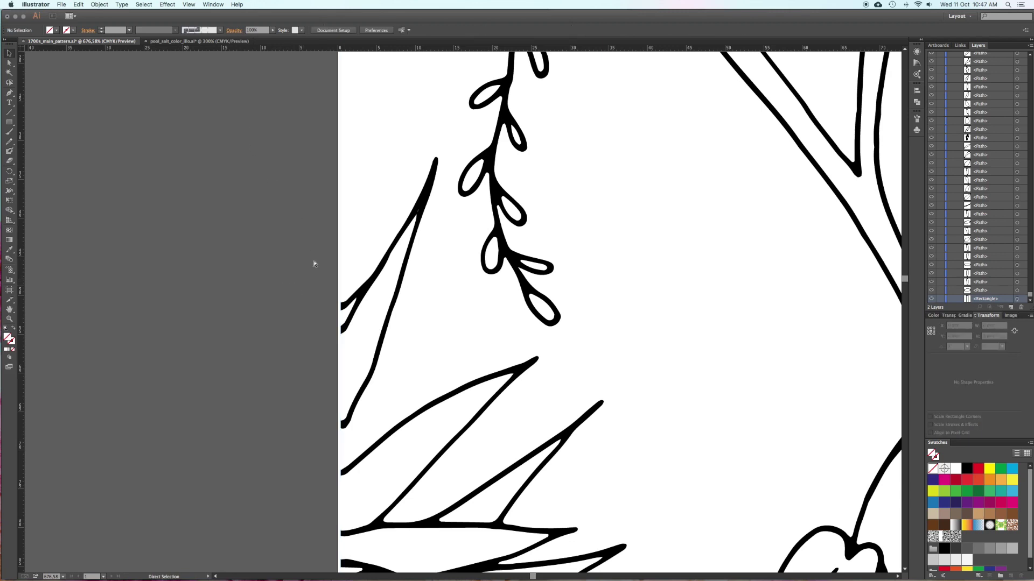
{"action": "key", "text": "super+0"}
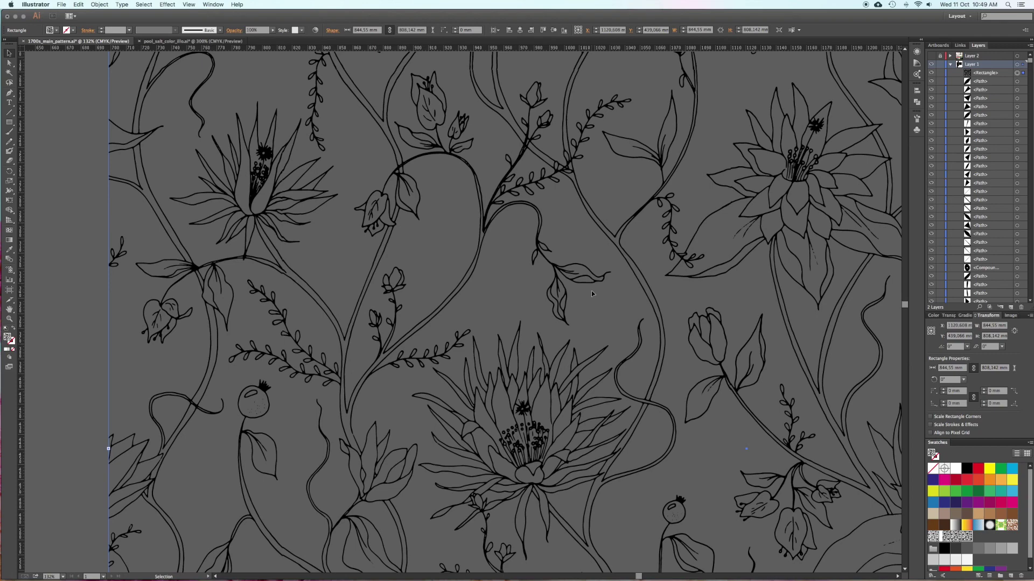
{"action": "left_click_drag", "start_coordinate": [559, 439], "coordinate": [253, 211]}
{"action": "left_click_drag", "start_coordinate": [544, 362], "coordinate": [575, 235]}
{"action": "left_click_drag", "start_coordinate": [477, 349], "coordinate": [643, 286]}
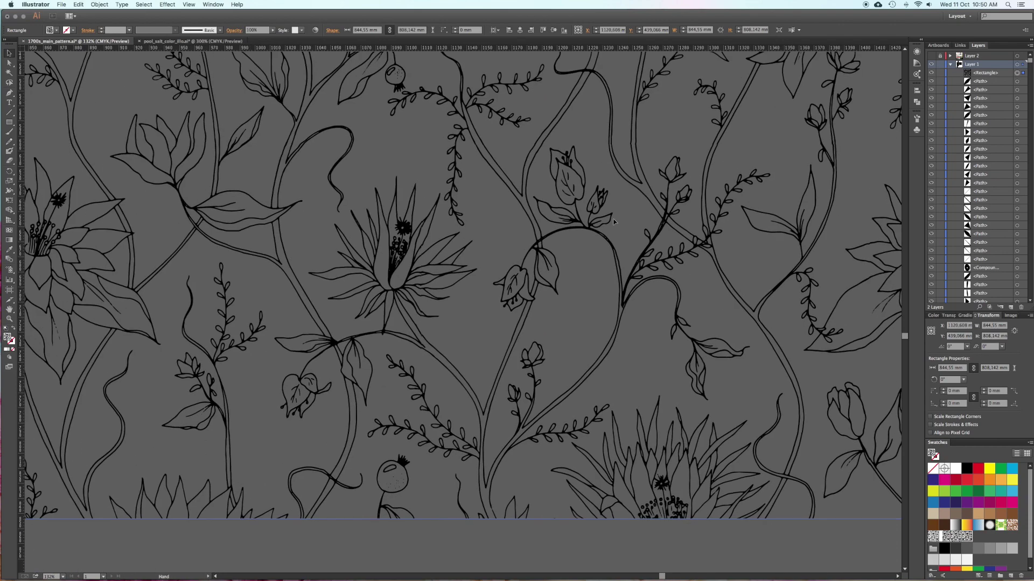
{"action": "scroll", "coordinate": [576, 227], "scroll_direction": "up", "scroll_amount": 8}
{"action": "scroll", "coordinate": [576, 228], "scroll_direction": "right", "scroll_amount": 3}
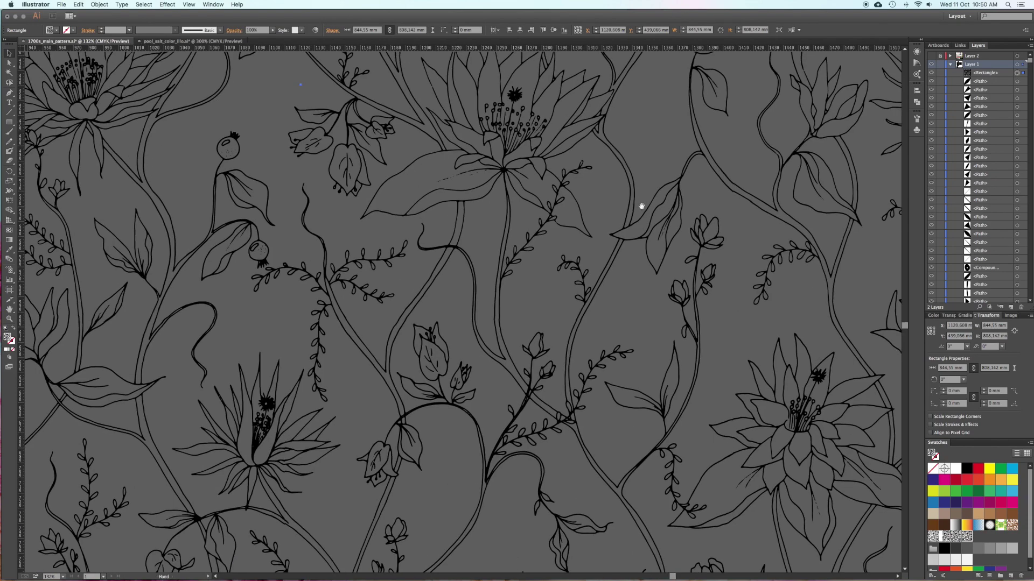
{"action": "left_click_drag", "start_coordinate": [564, 201], "coordinate": [512, 302]}
{"action": "left_click_drag", "start_coordinate": [384, 129], "coordinate": [655, 314]}
{"action": "left_click_drag", "start_coordinate": [563, 374], "coordinate": [633, 312]}
Swap the locks so Layer 1 is locked and Layer 2 editable, and move the colour squares off the pattern to the empty canvas beside it
{"action": "key", "text": "super+minus"}
{"action": "key", "text": "ctrl+minus"}
{"action": "key", "text": "ctrl+minus"}
{"action": "scroll", "coordinate": [804, 301], "scroll_direction": "down", "scroll_amount": 1}
{"action": "scroll", "coordinate": [748, 242], "scroll_direction": "right", "scroll_amount": 3}
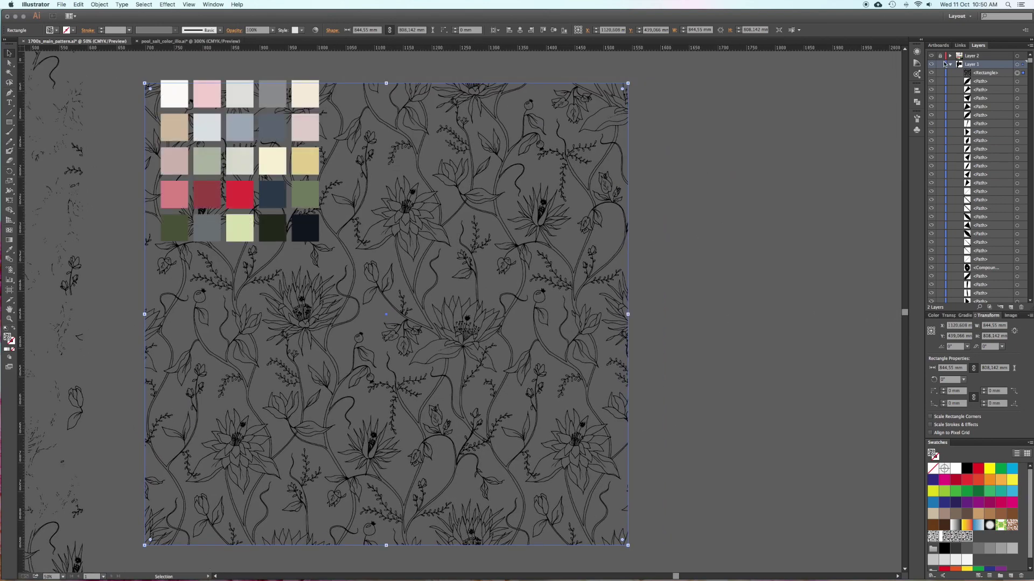
{"action": "left_click", "coordinate": [940, 64]}
{"action": "left_click", "coordinate": [939, 56]}
{"action": "left_click_drag", "start_coordinate": [305, 126], "coordinate": [812, 129]}
{"action": "left_click", "coordinate": [740, 306]}
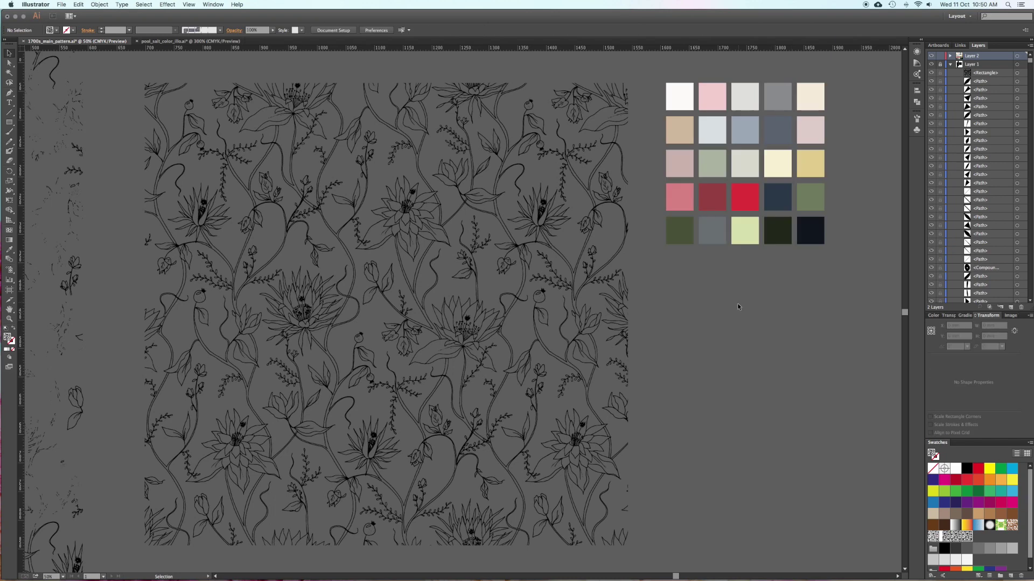